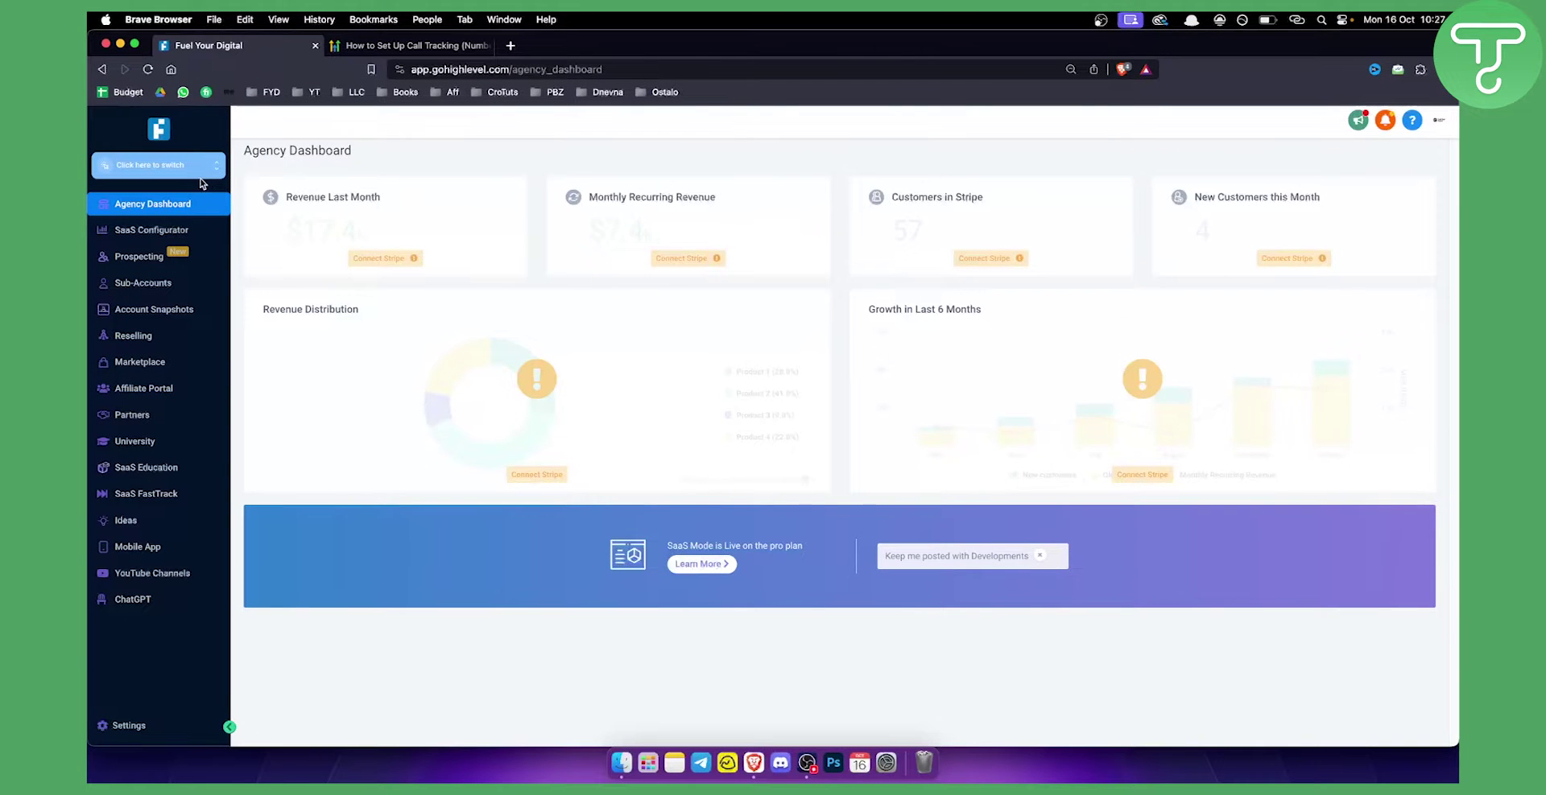
- Use the sidebar account switcher to enter the Gold's Gym sub-account from All Accounts
left_click(199, 176)
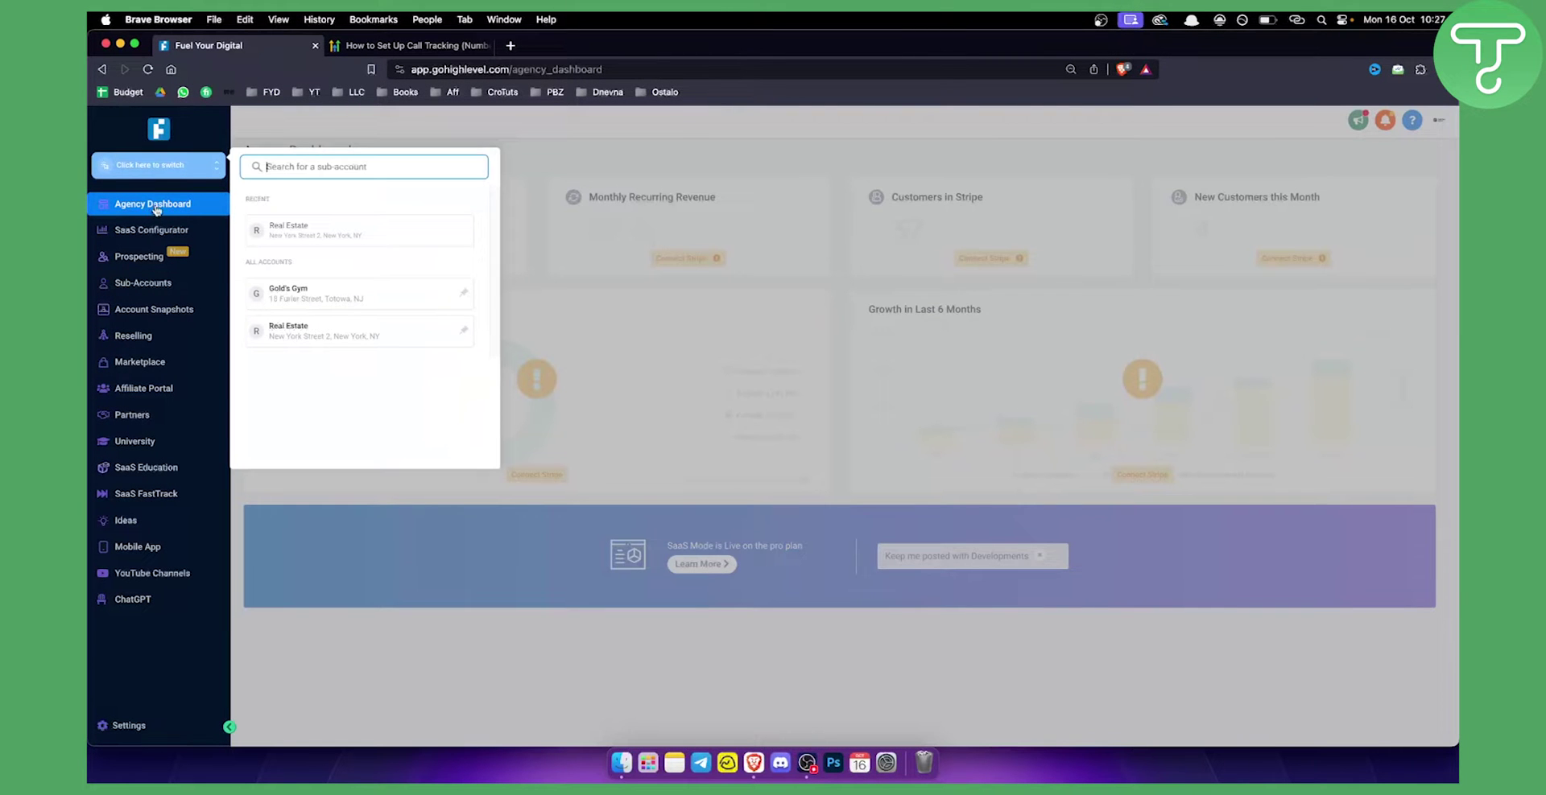
left_click(297, 300)
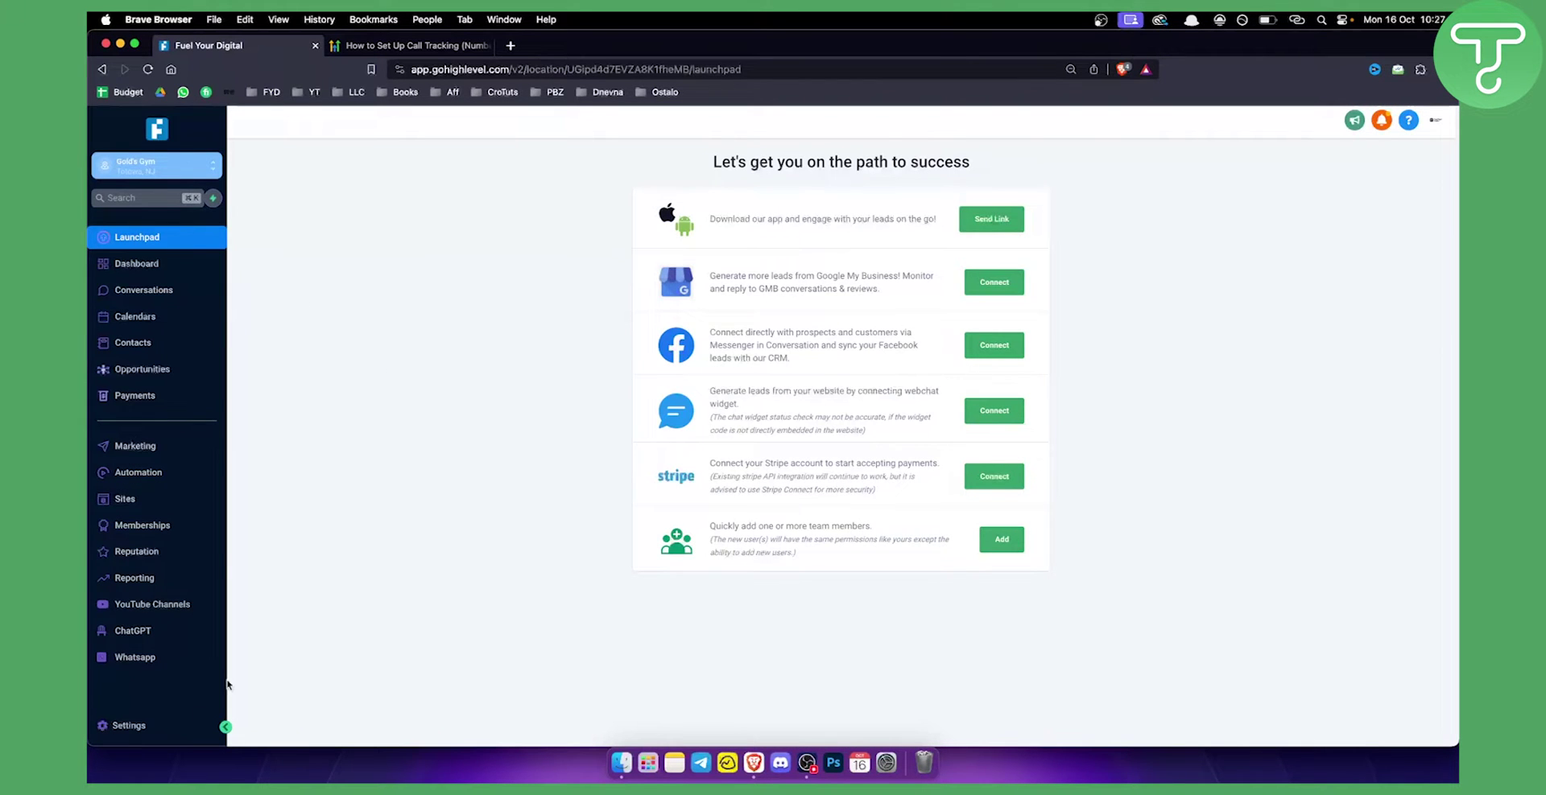
- Go to Settings > Phone Numbers > Phone System Settings to view the LeadConnector phone integration
left_click(152, 726)
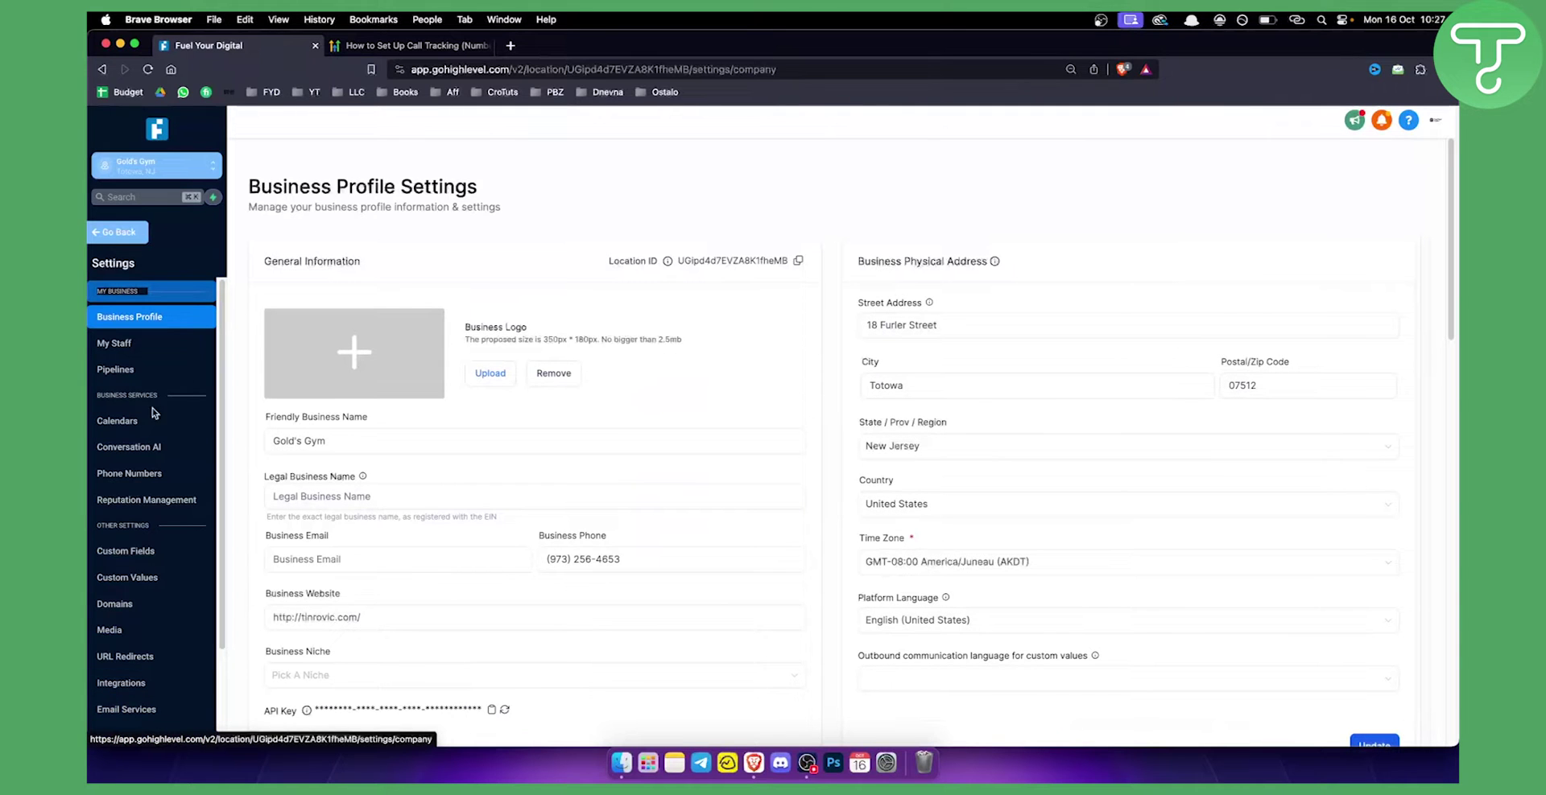
scroll(153, 435, "down", 3)
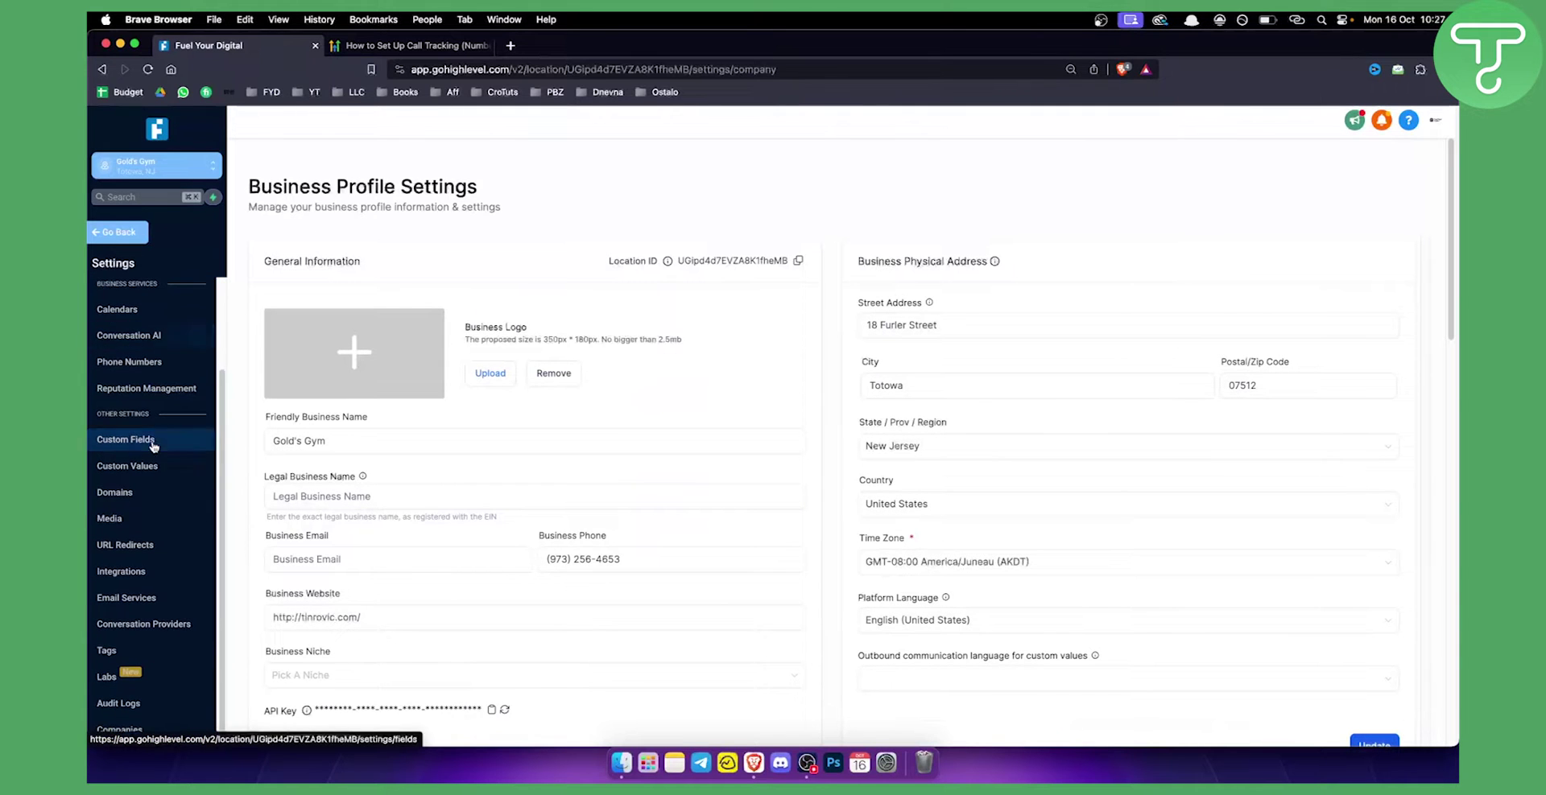
left_click(129, 363)
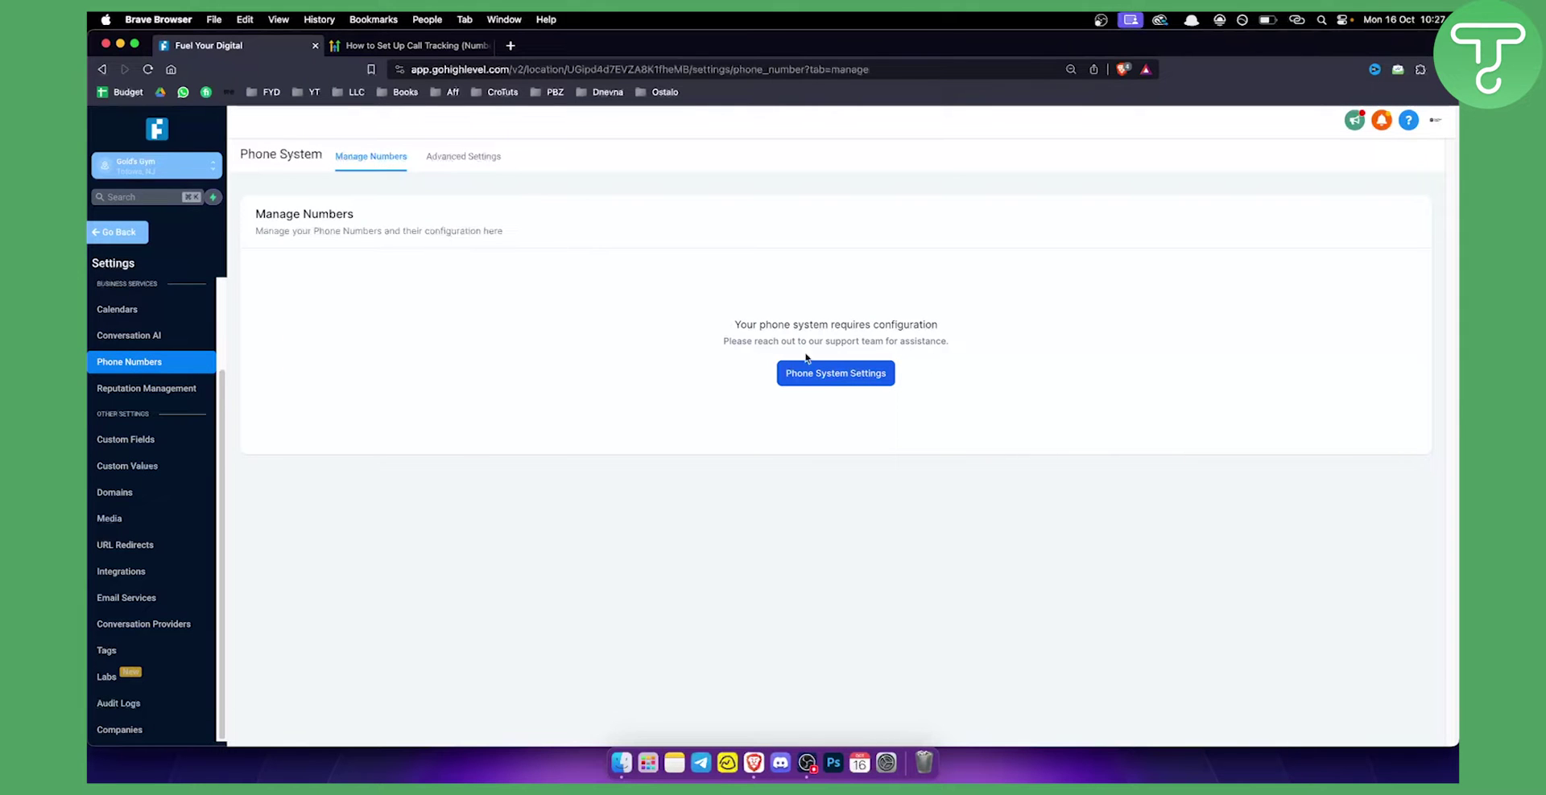
left_click(845, 382)
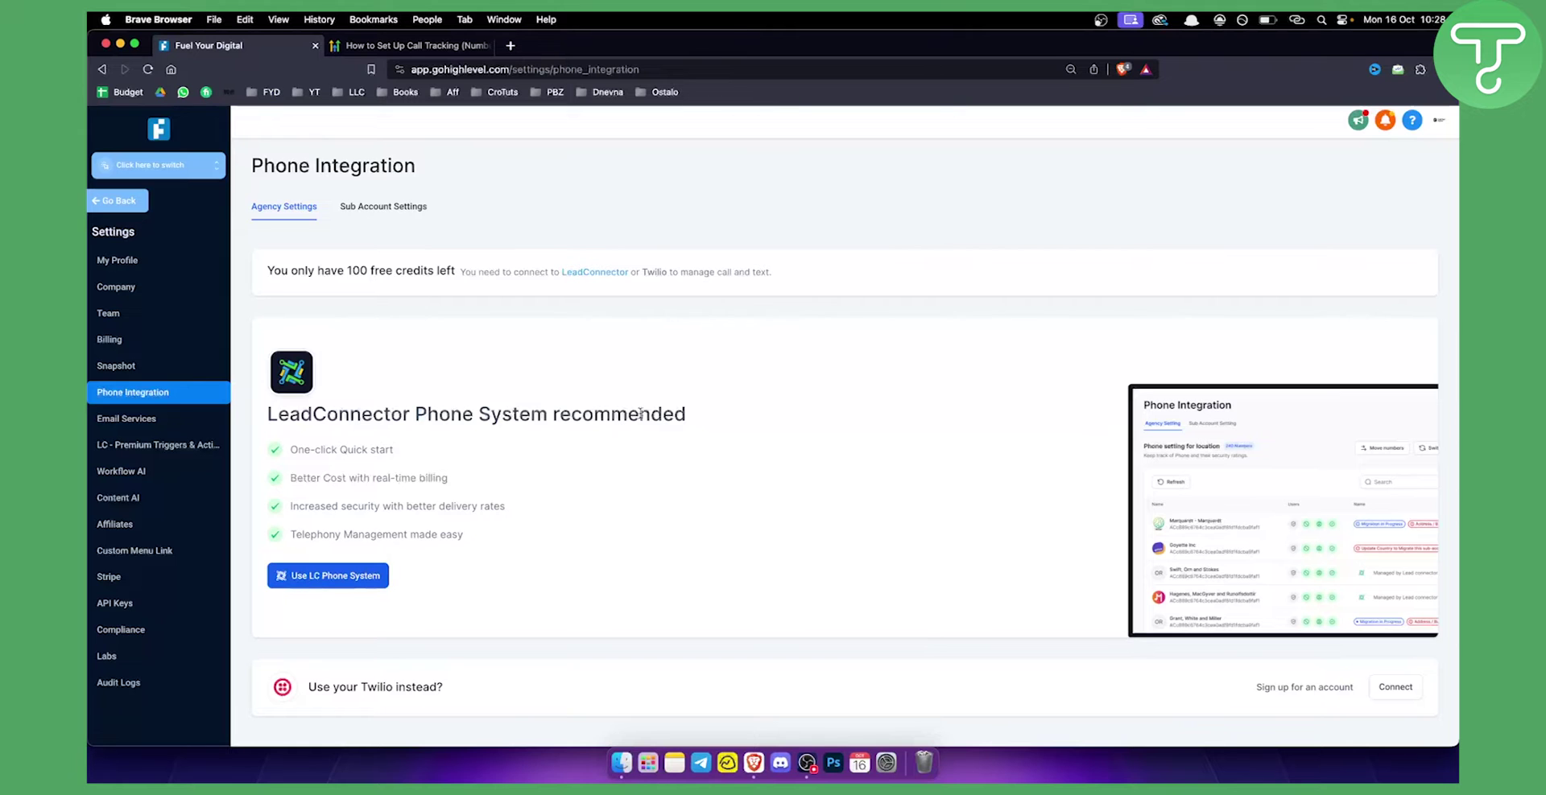
- Try adopting the LeadConnector phone system, acknowledging agency telephony authority and confirming
left_click(349, 578)
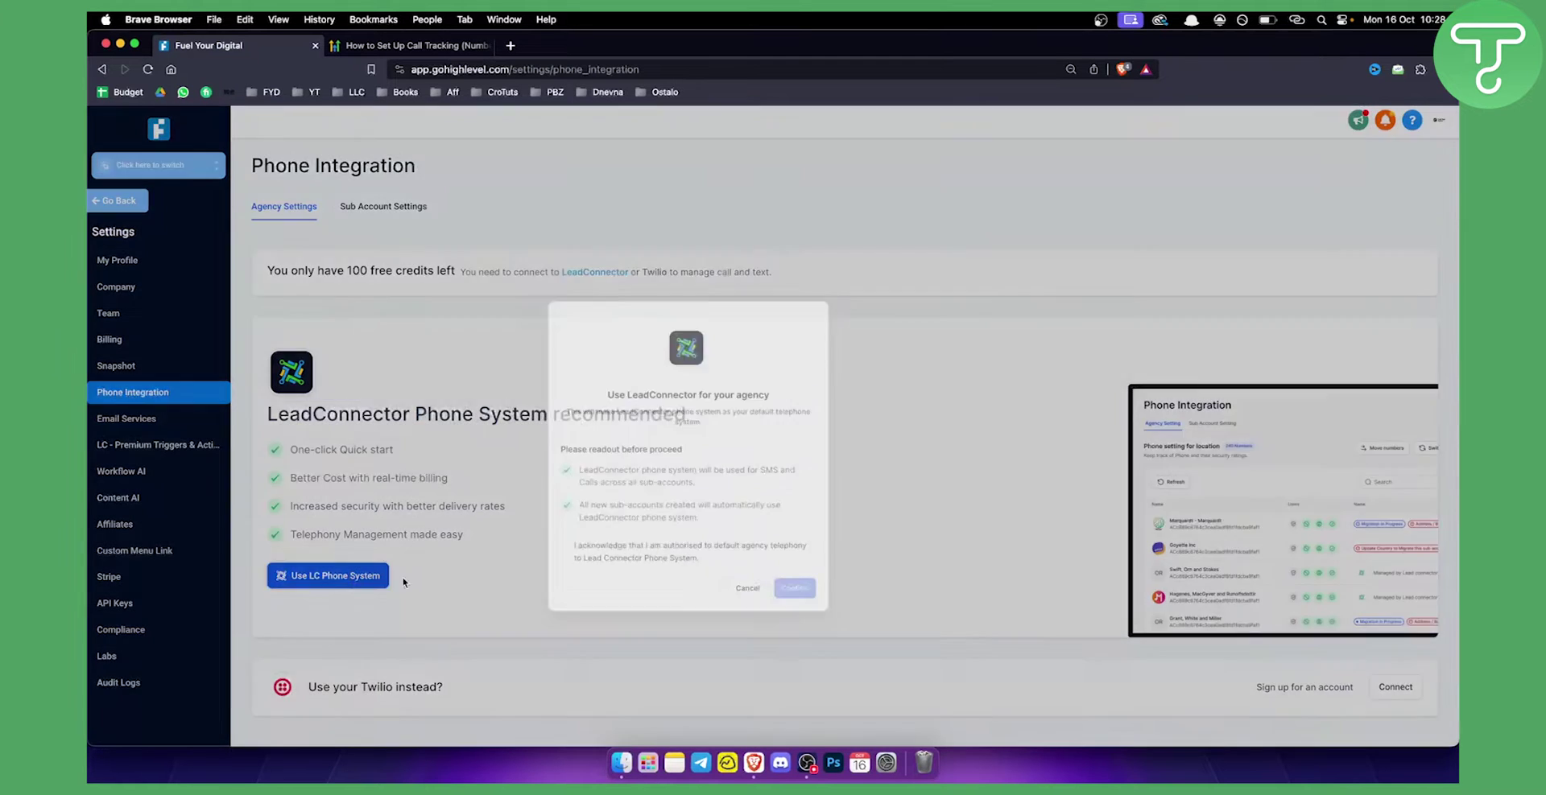
left_click(769, 538)
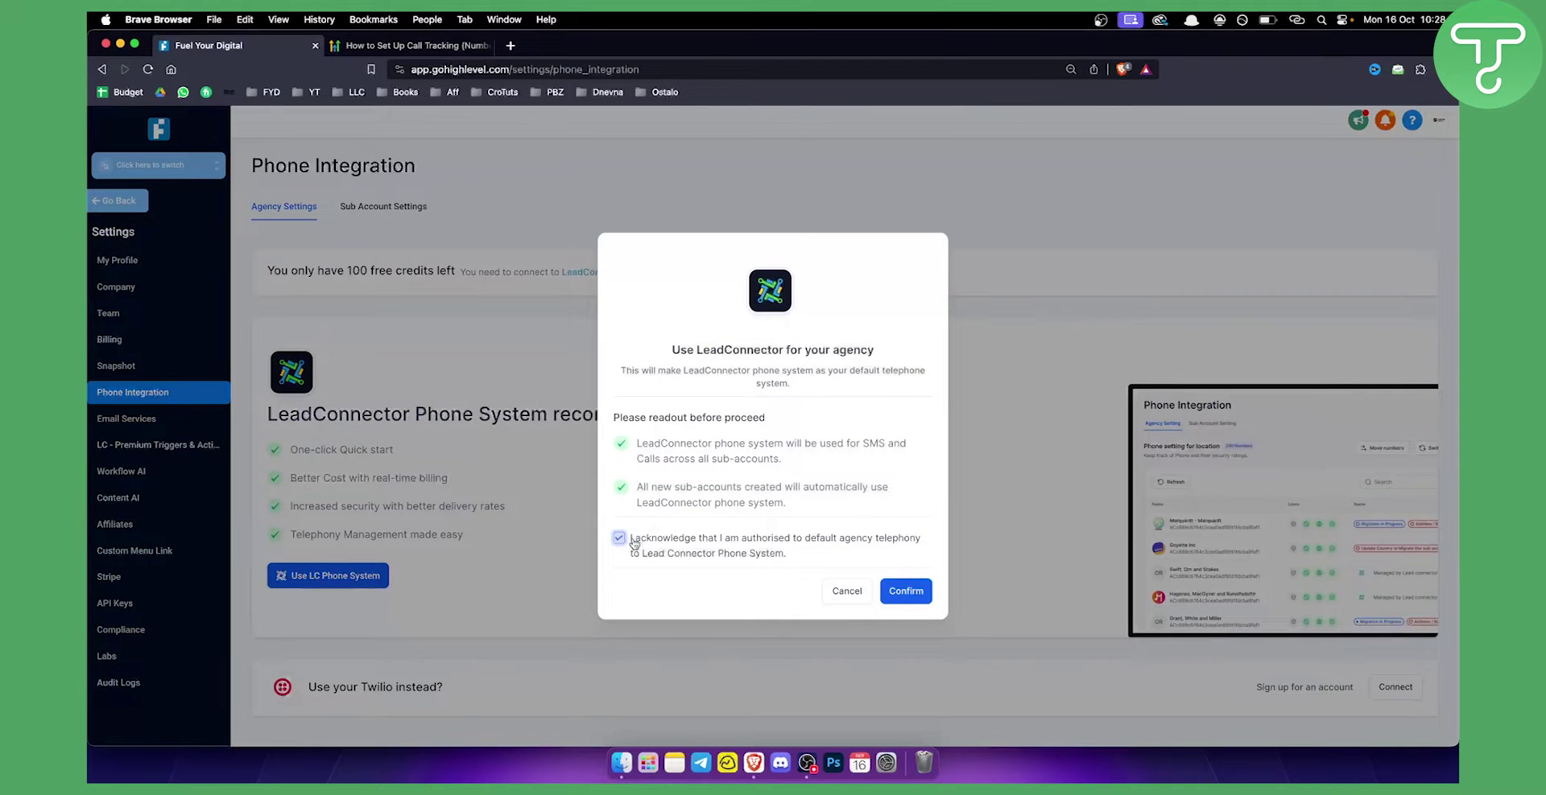
left_click(905, 591)
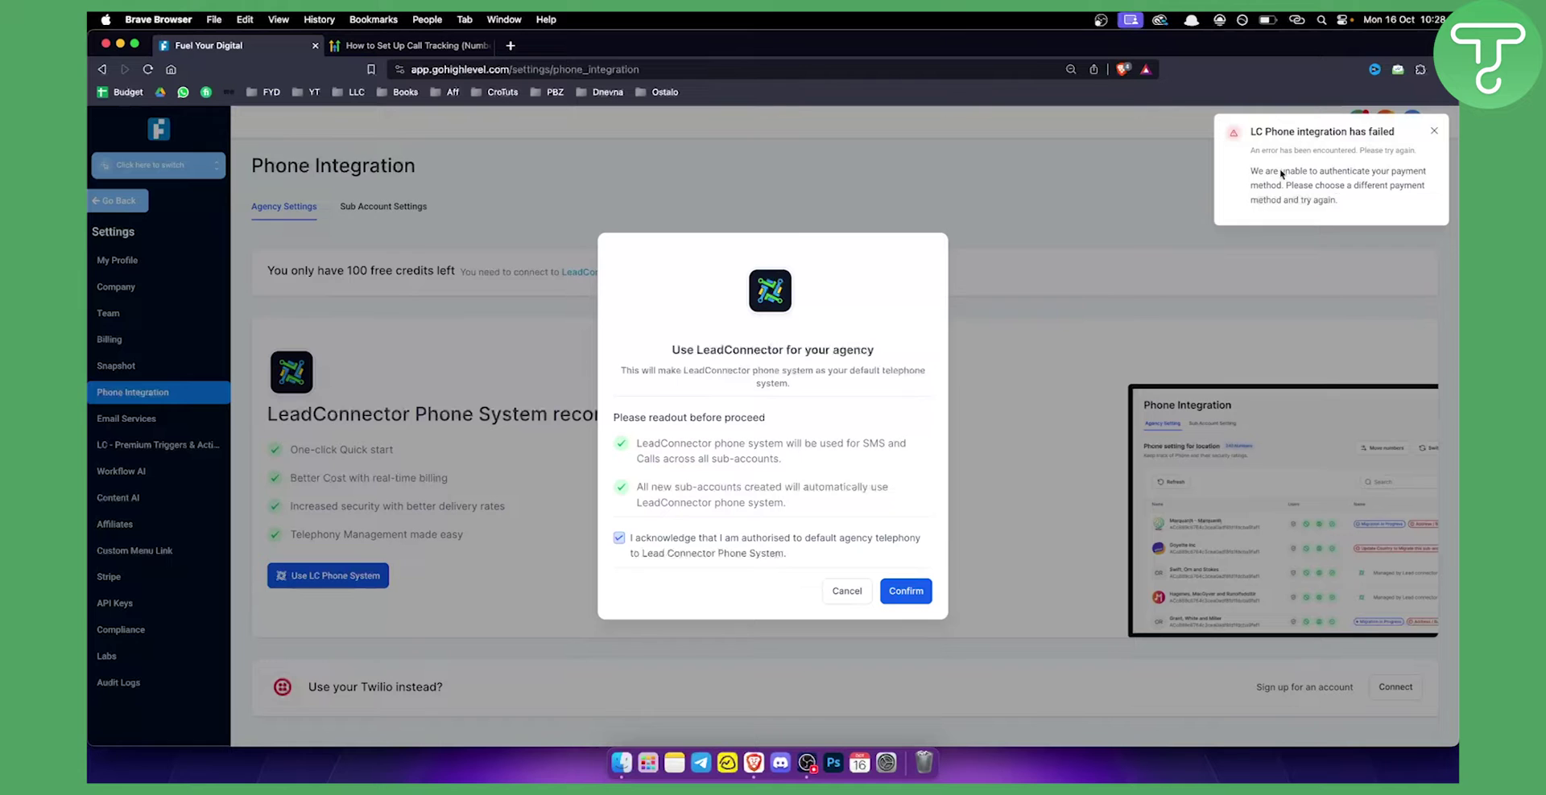
- Dismiss the payment failure notice, cancel the LeadConnector setup, and return to the call-tracking help article
left_click(1436, 132)
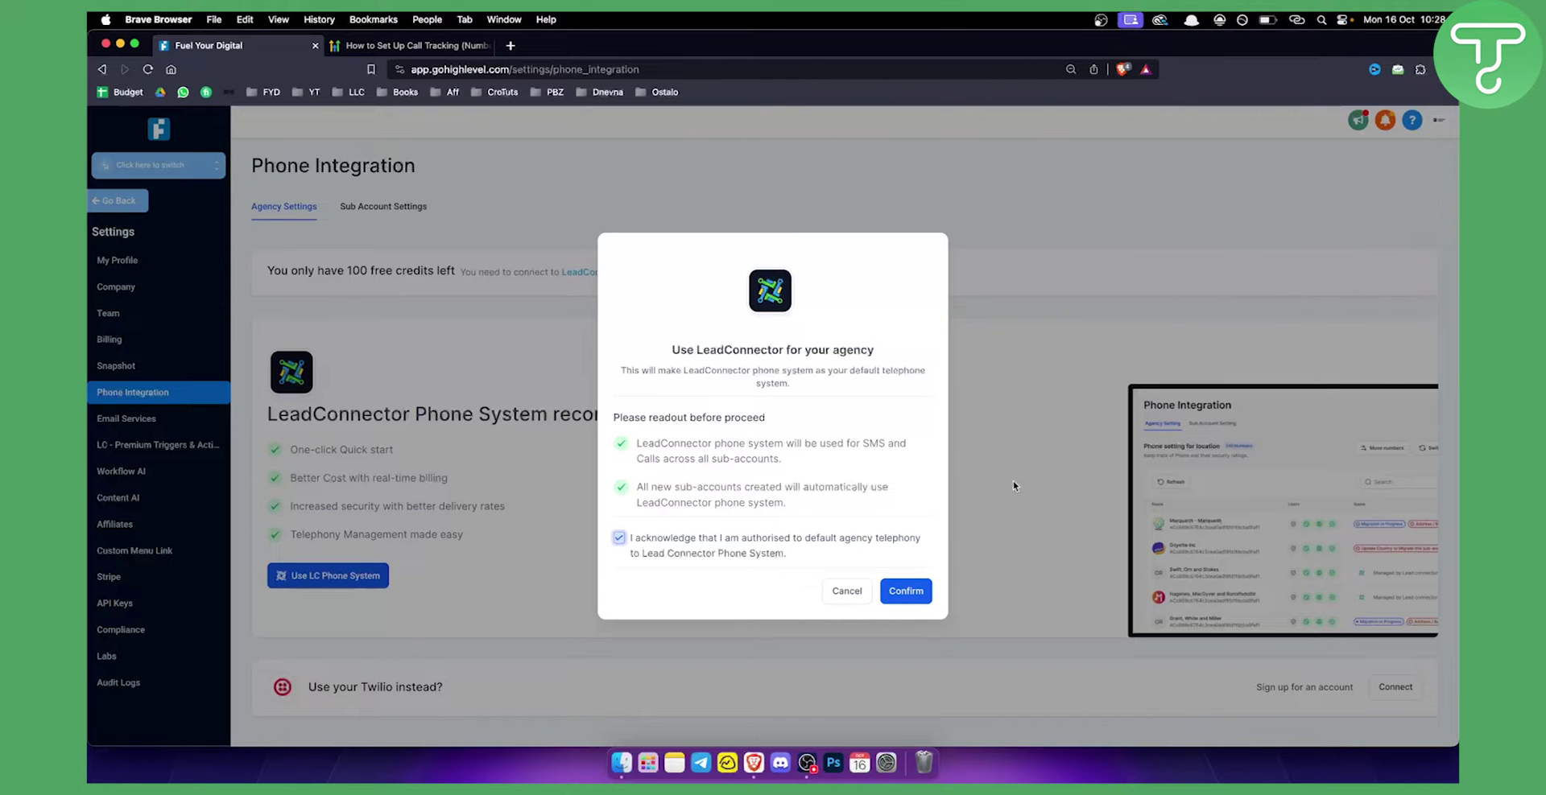
left_click(847, 591)
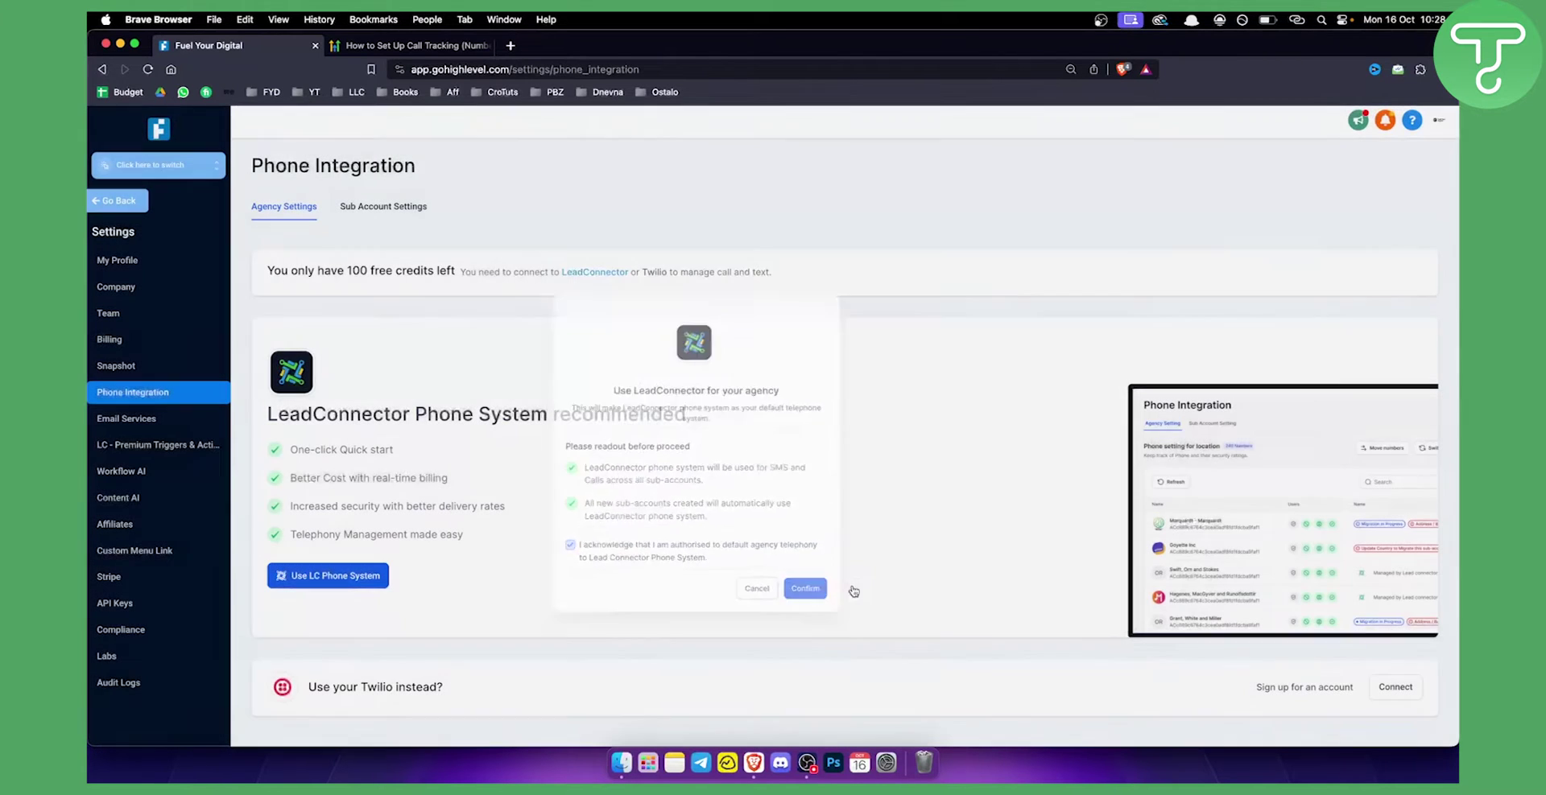
left_click(441, 50)
- Read the article past Add Number Pool, Track visitor activity and Create Pool to Tracking Options
scroll(586, 326, "up", 1)
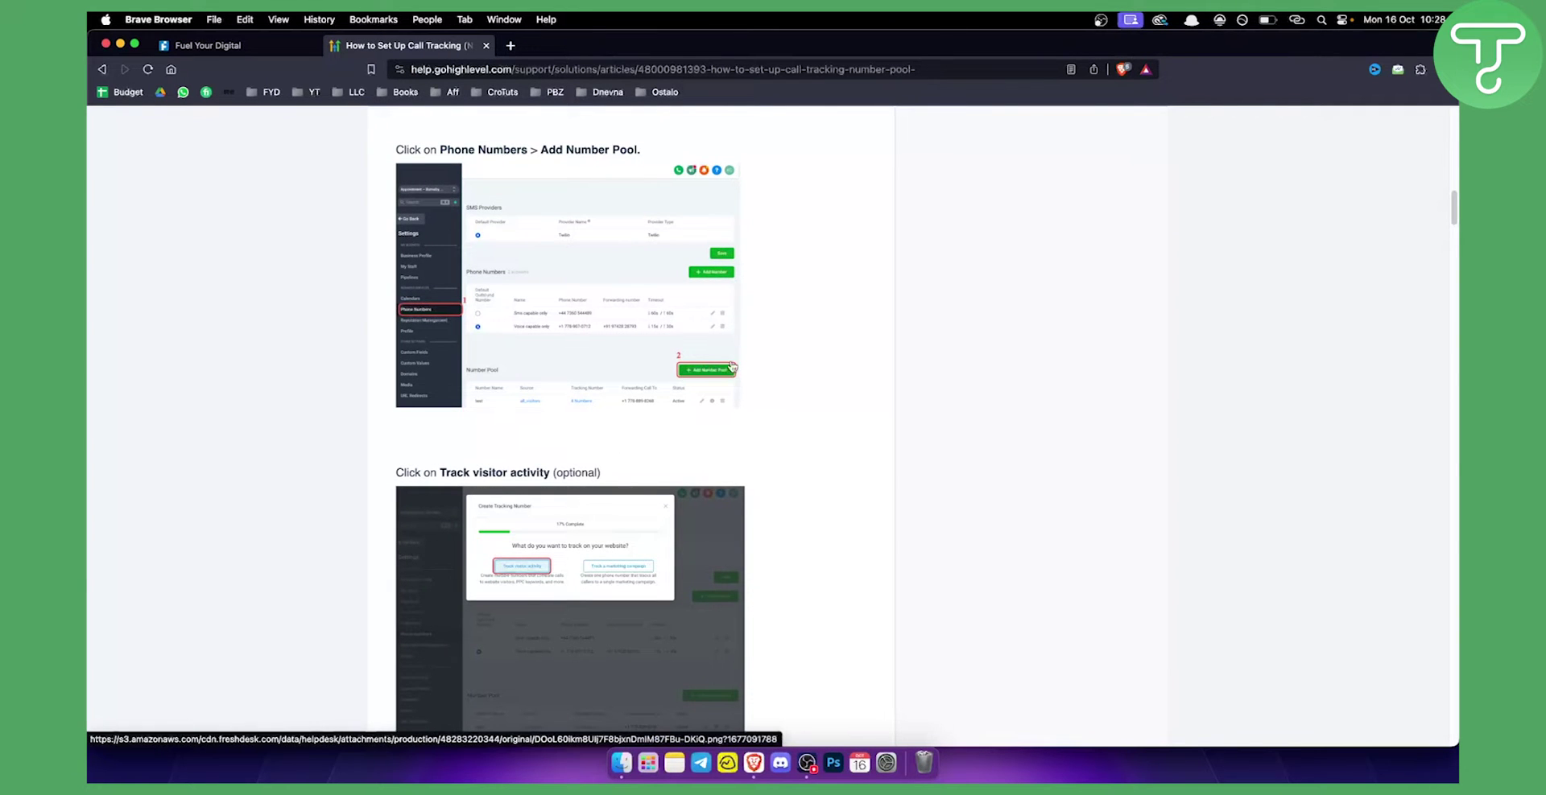
key("ctrl+shift+Tab")
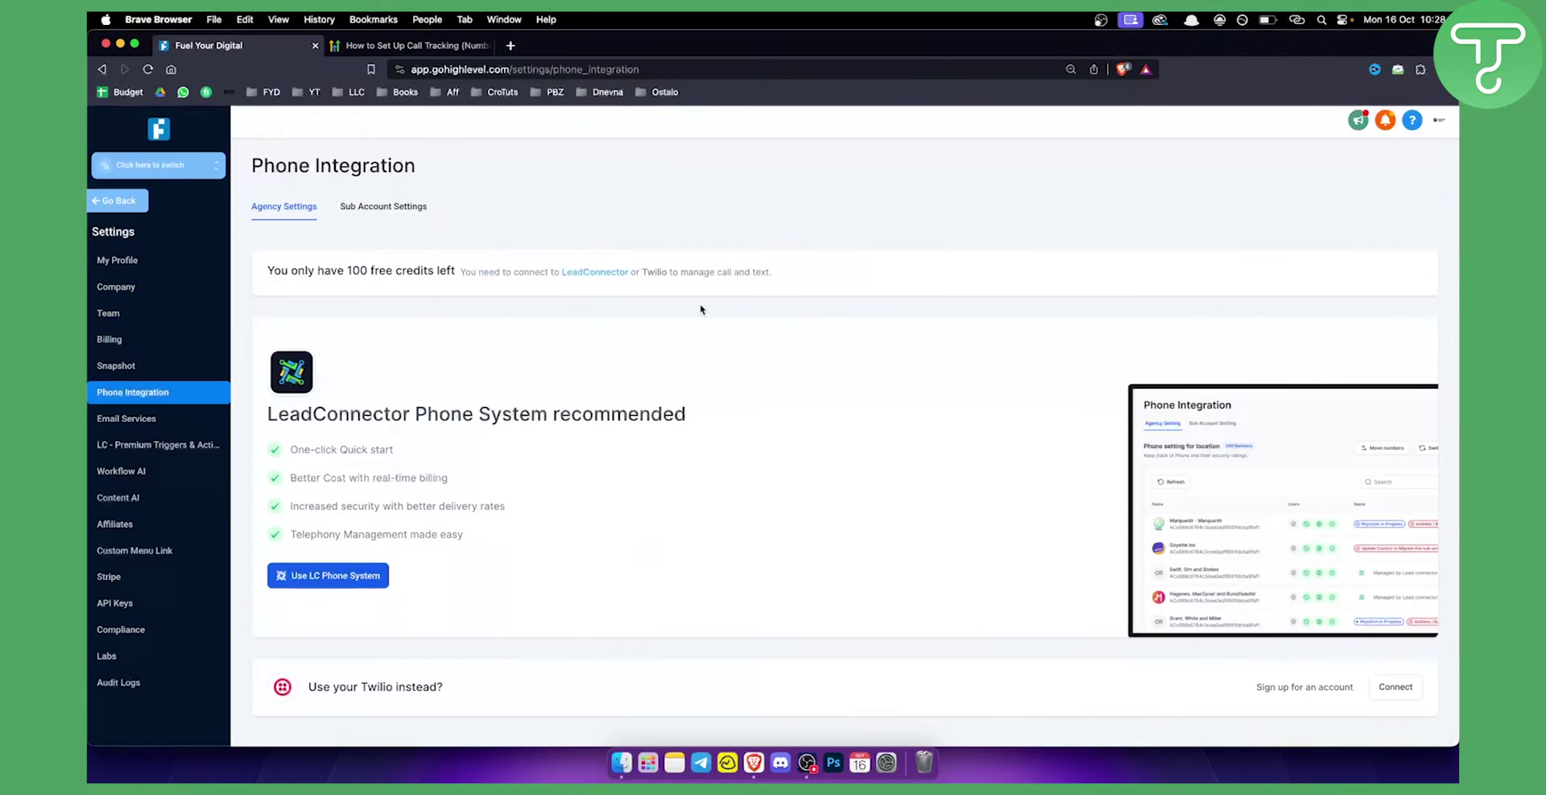
left_click(435, 46)
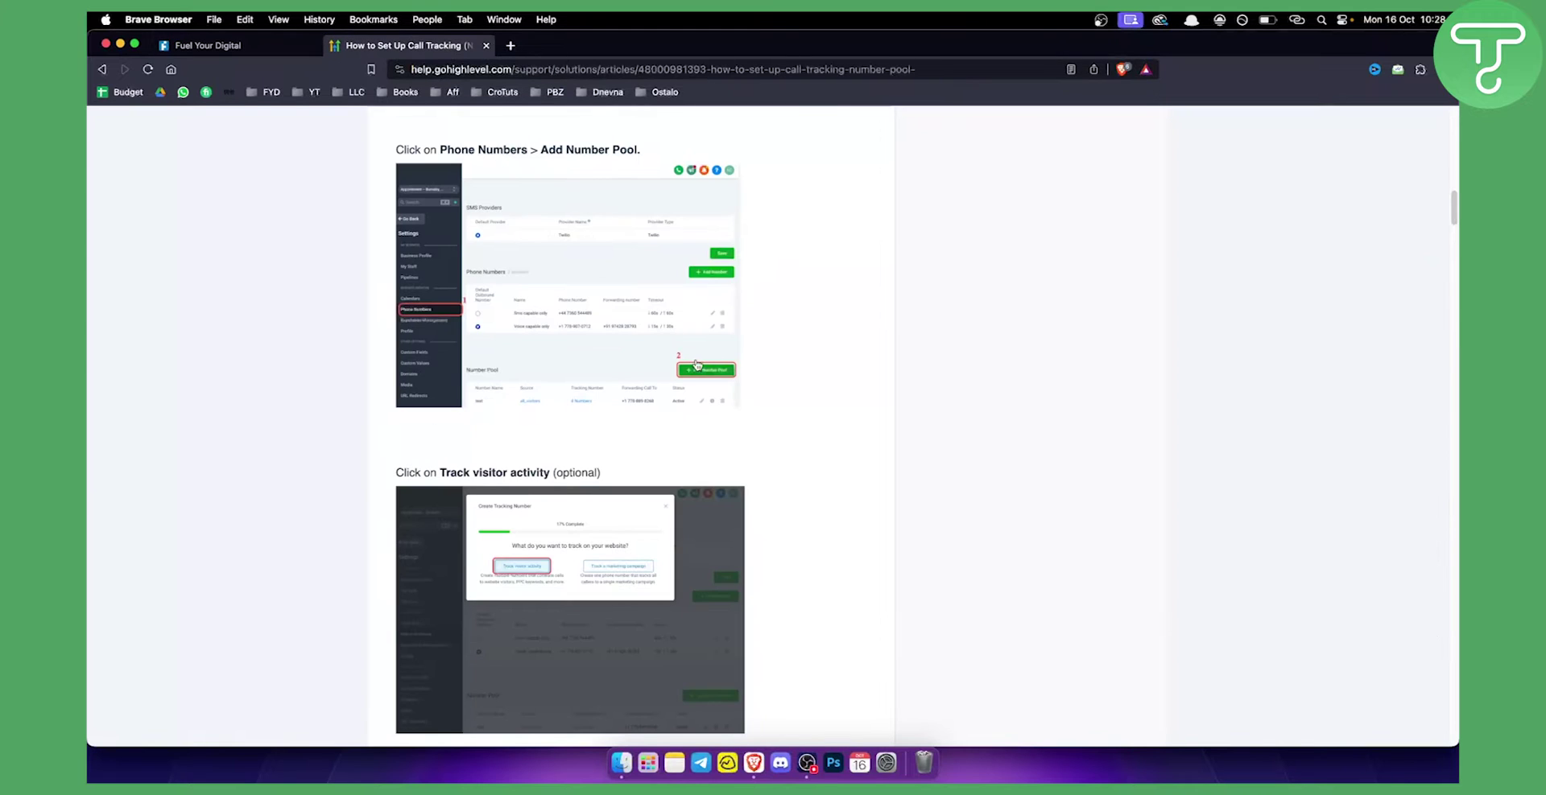
scroll(525, 427, "down", 3)
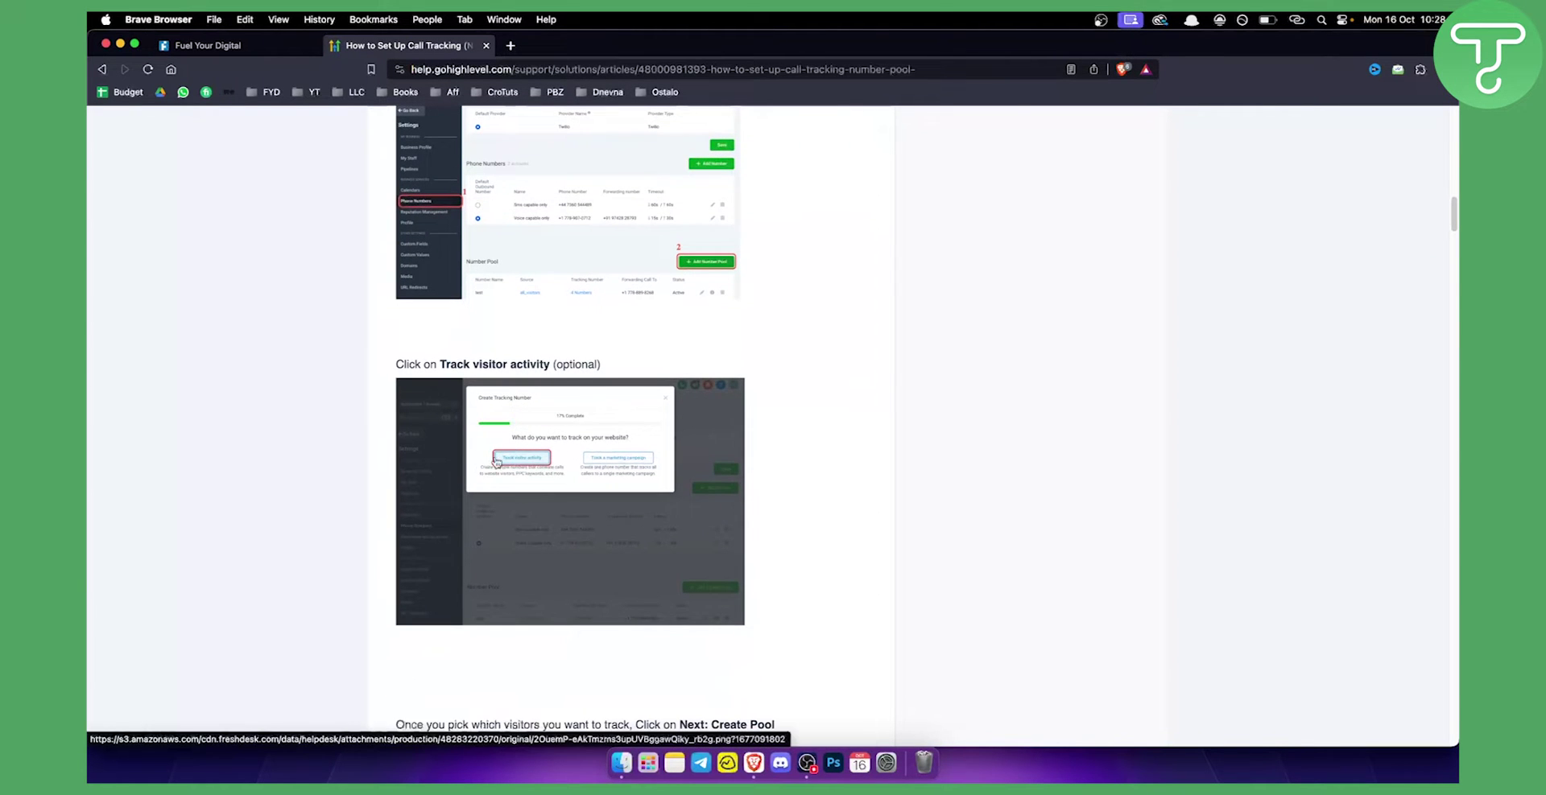
scroll(519, 460, "down", 5)
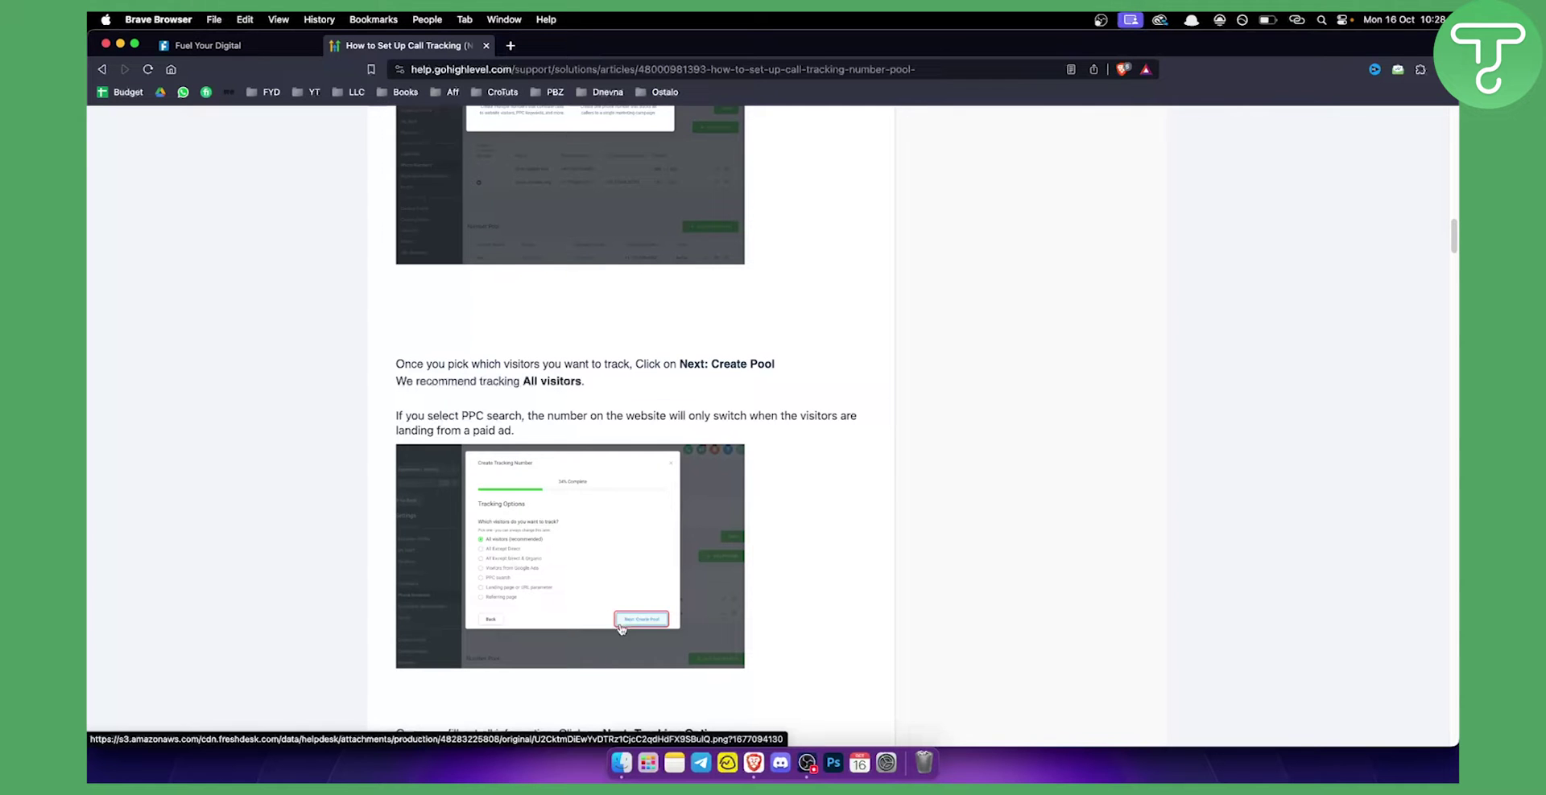
scroll(815, 511, "down", 8)
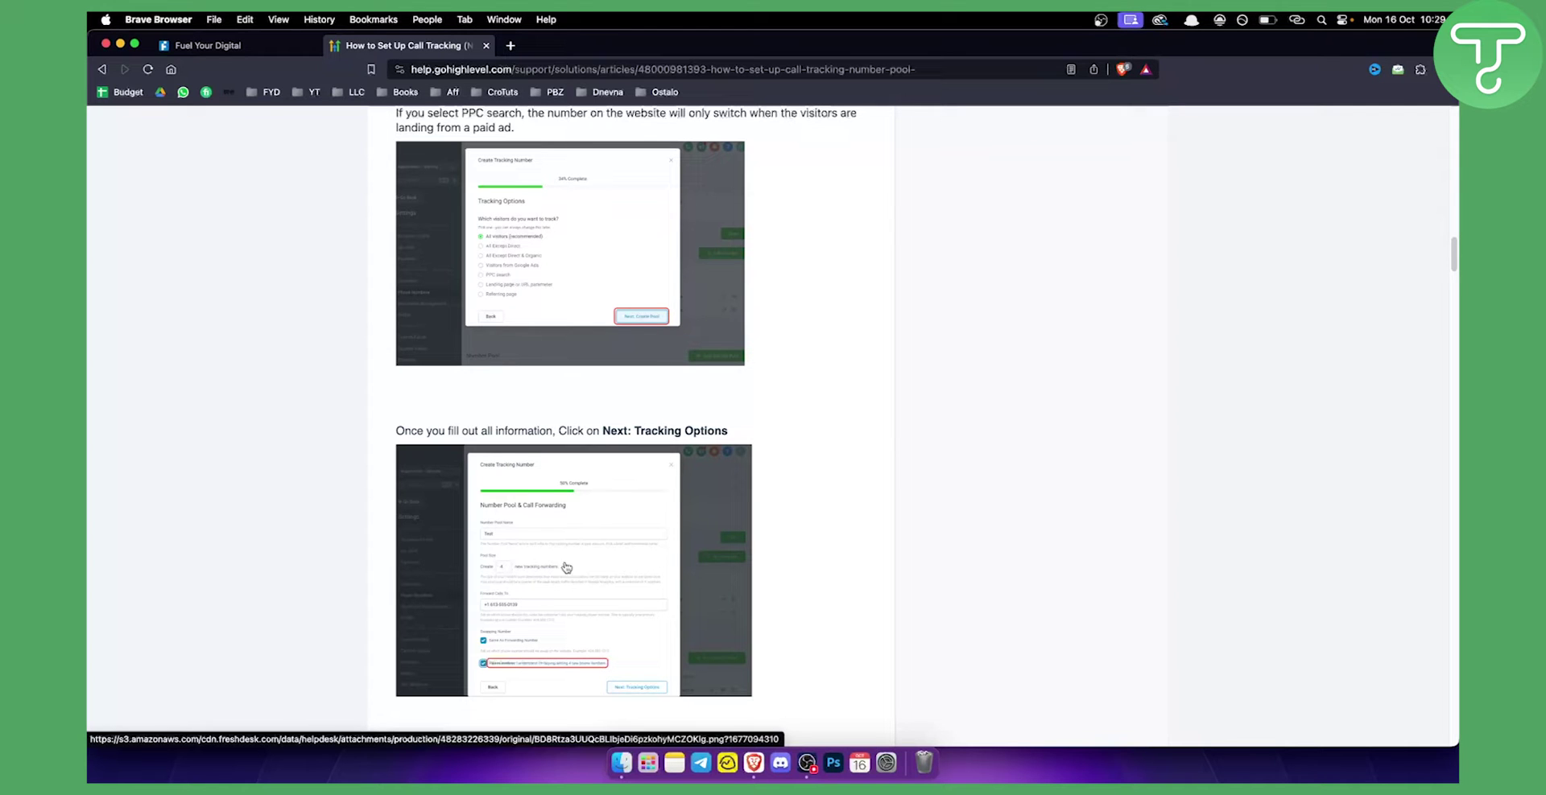
- Read through Choose Phone Number(s) to the Whisper Message / Call recording and Activate Number step
scroll(362, 534, "down", 5)
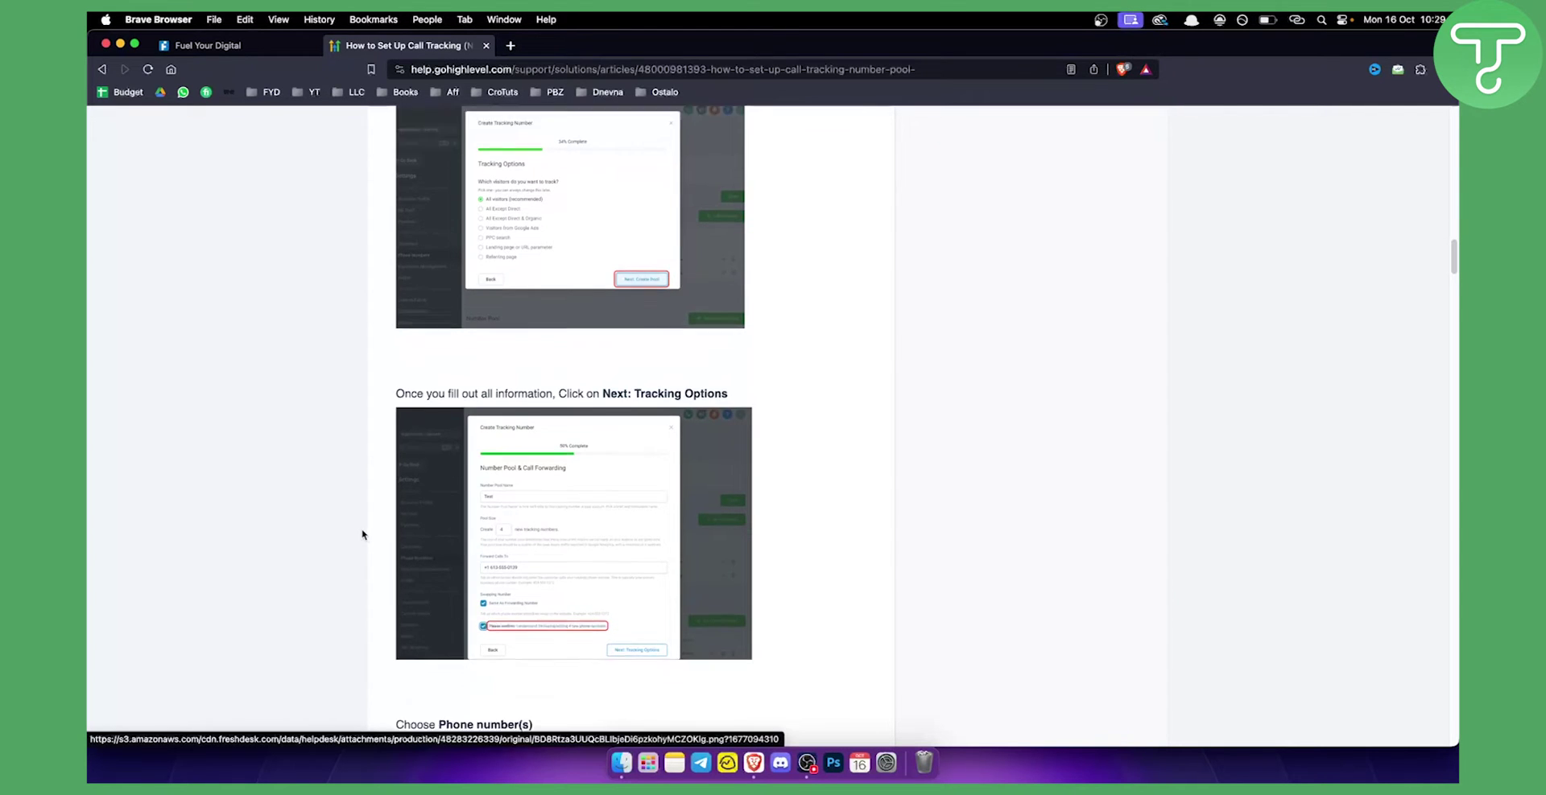
scroll(362, 522, "down", 2)
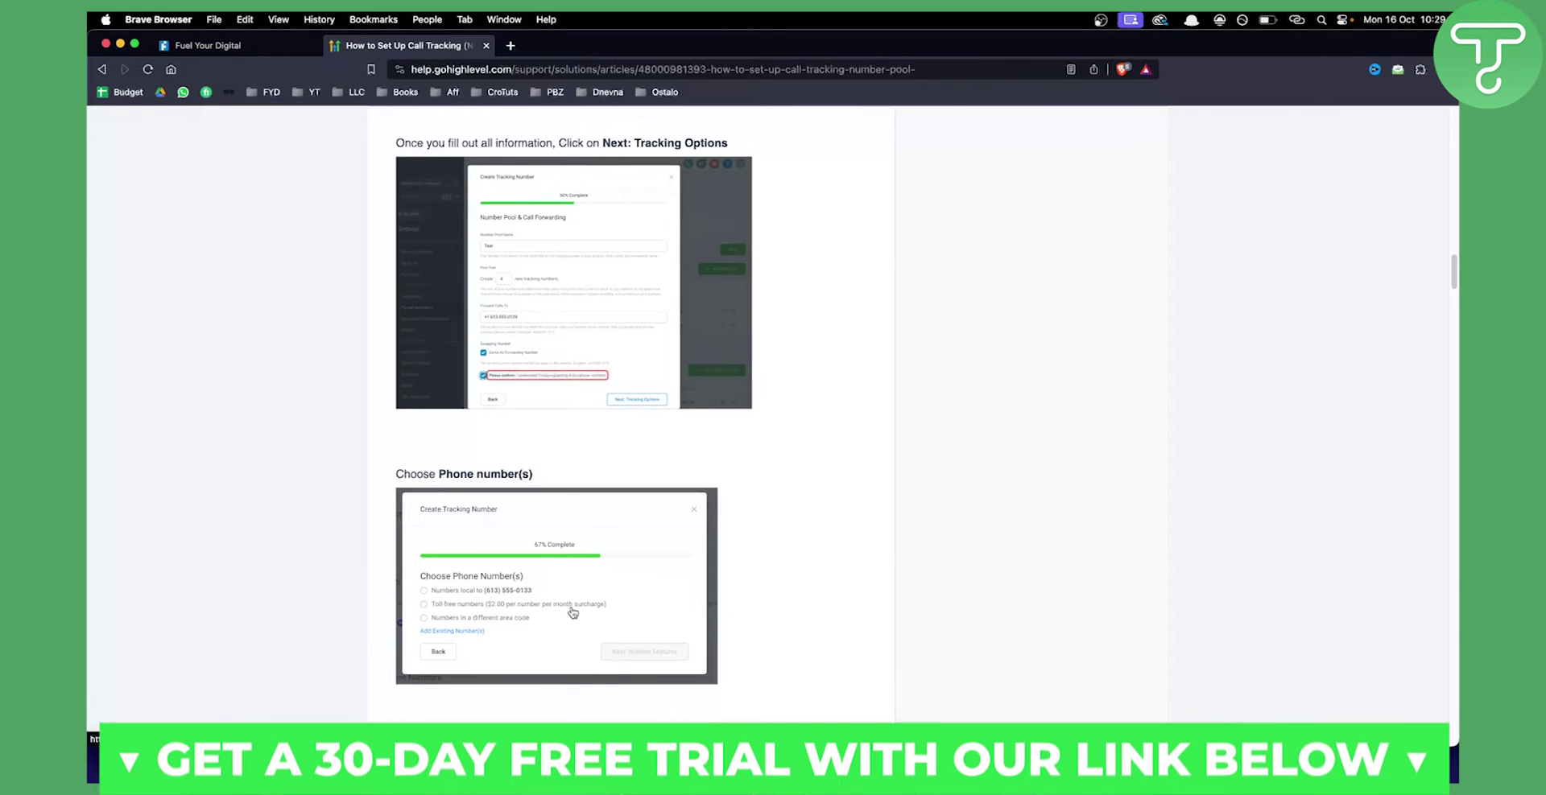
scroll(339, 527, "down", 2)
scroll(342, 519, "down", 6)
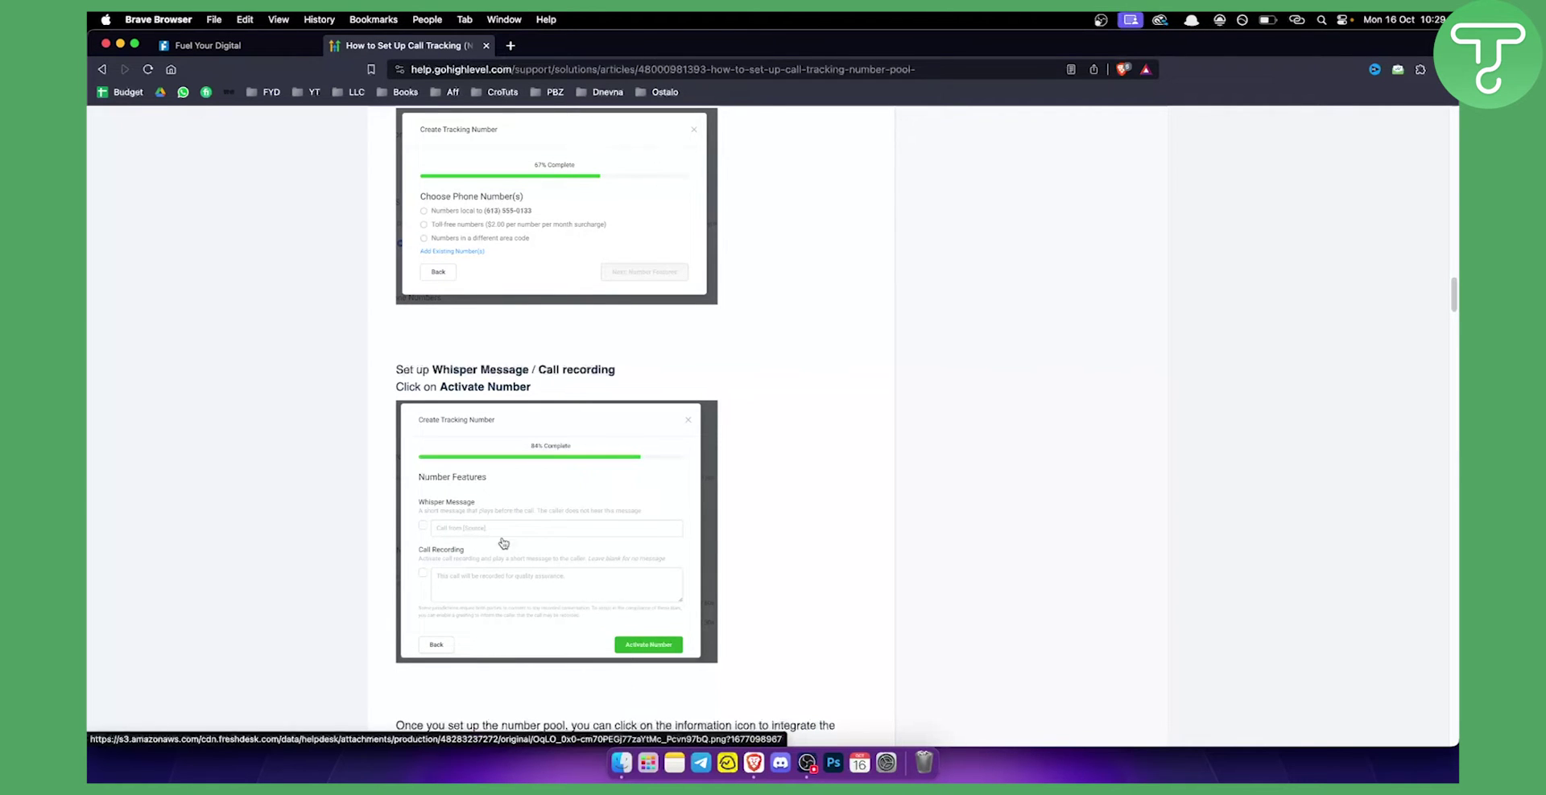
- Read the Funnels Settings, Edit Page and Tracking Code steps down to the Footer code snippet
scroll(500, 544, "down", 3)
scroll(483, 523, "down", 2)
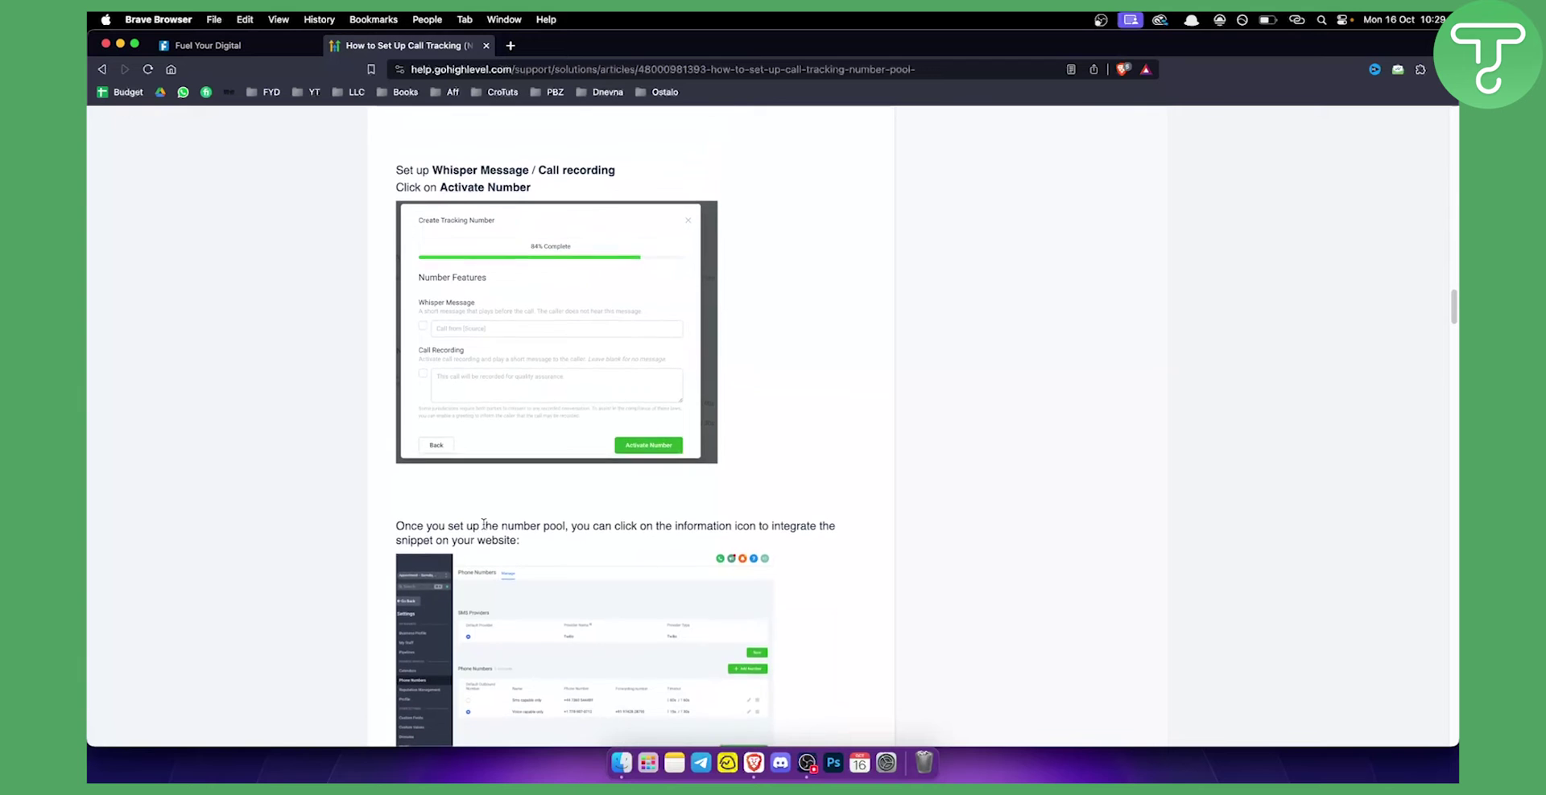
scroll(541, 530, "down", 2)
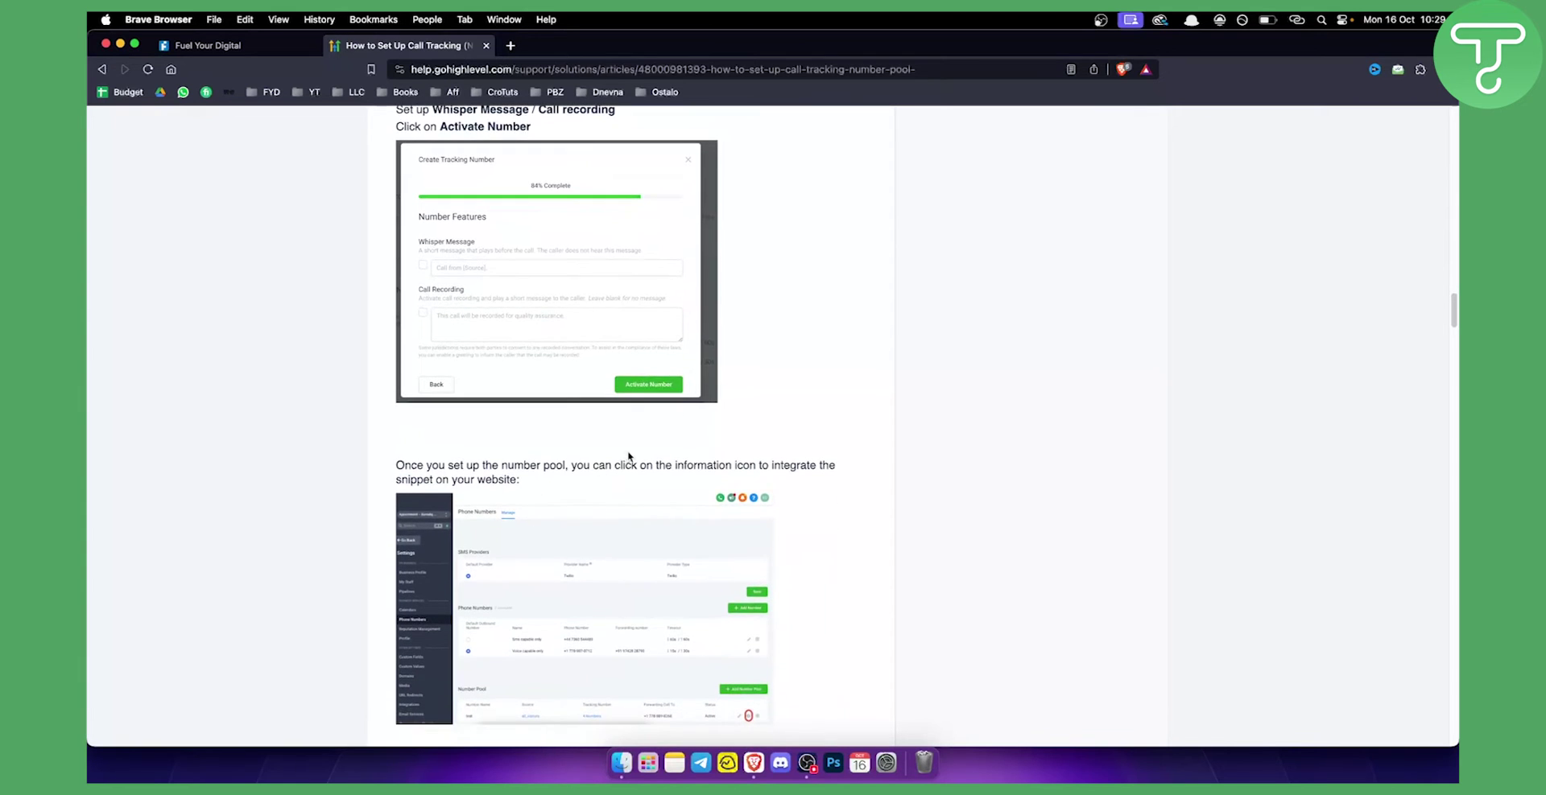
scroll(648, 453, "down", 1)
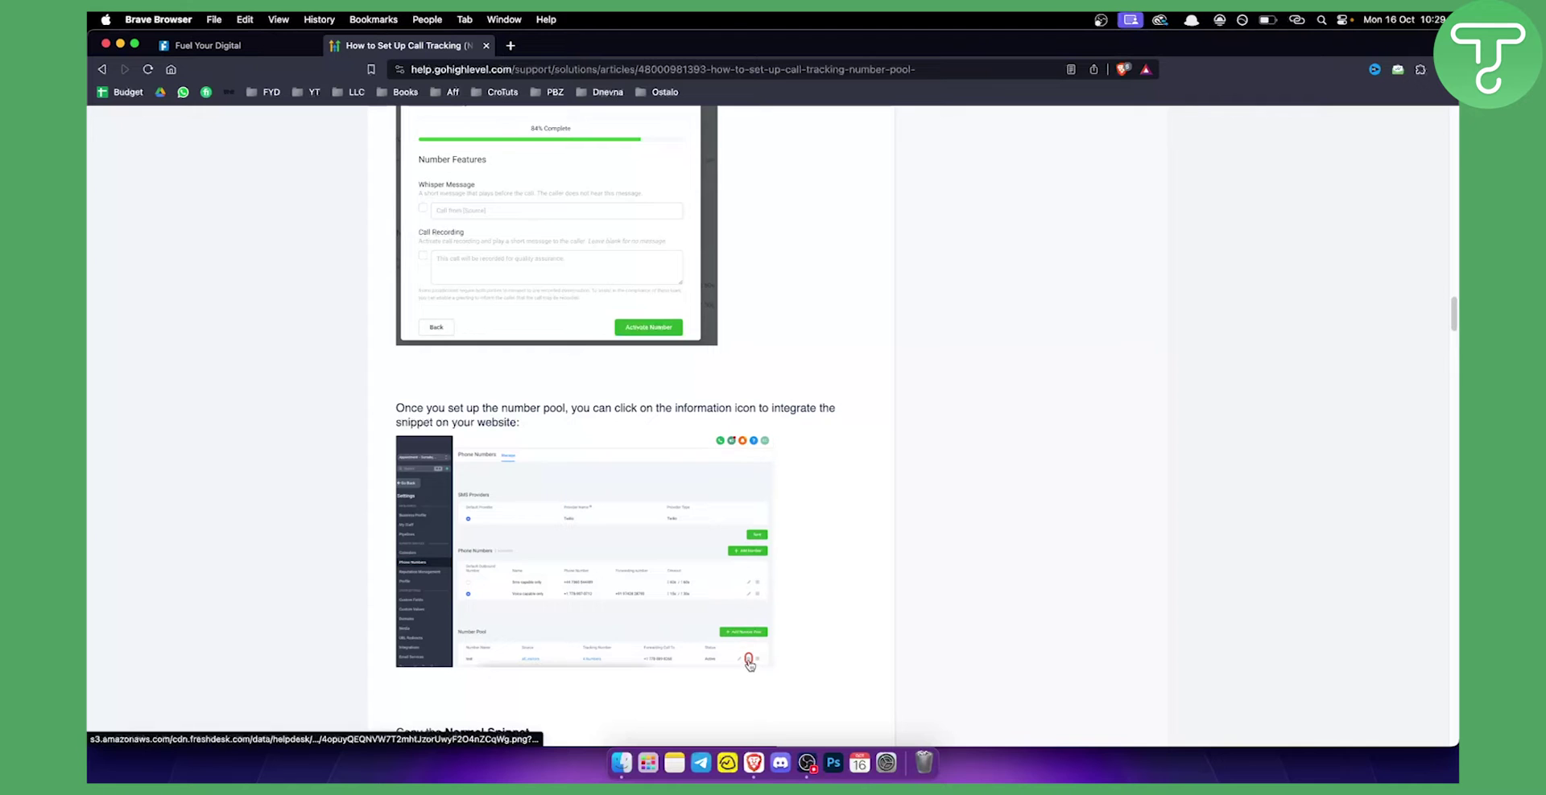
scroll(596, 595, "down", 5)
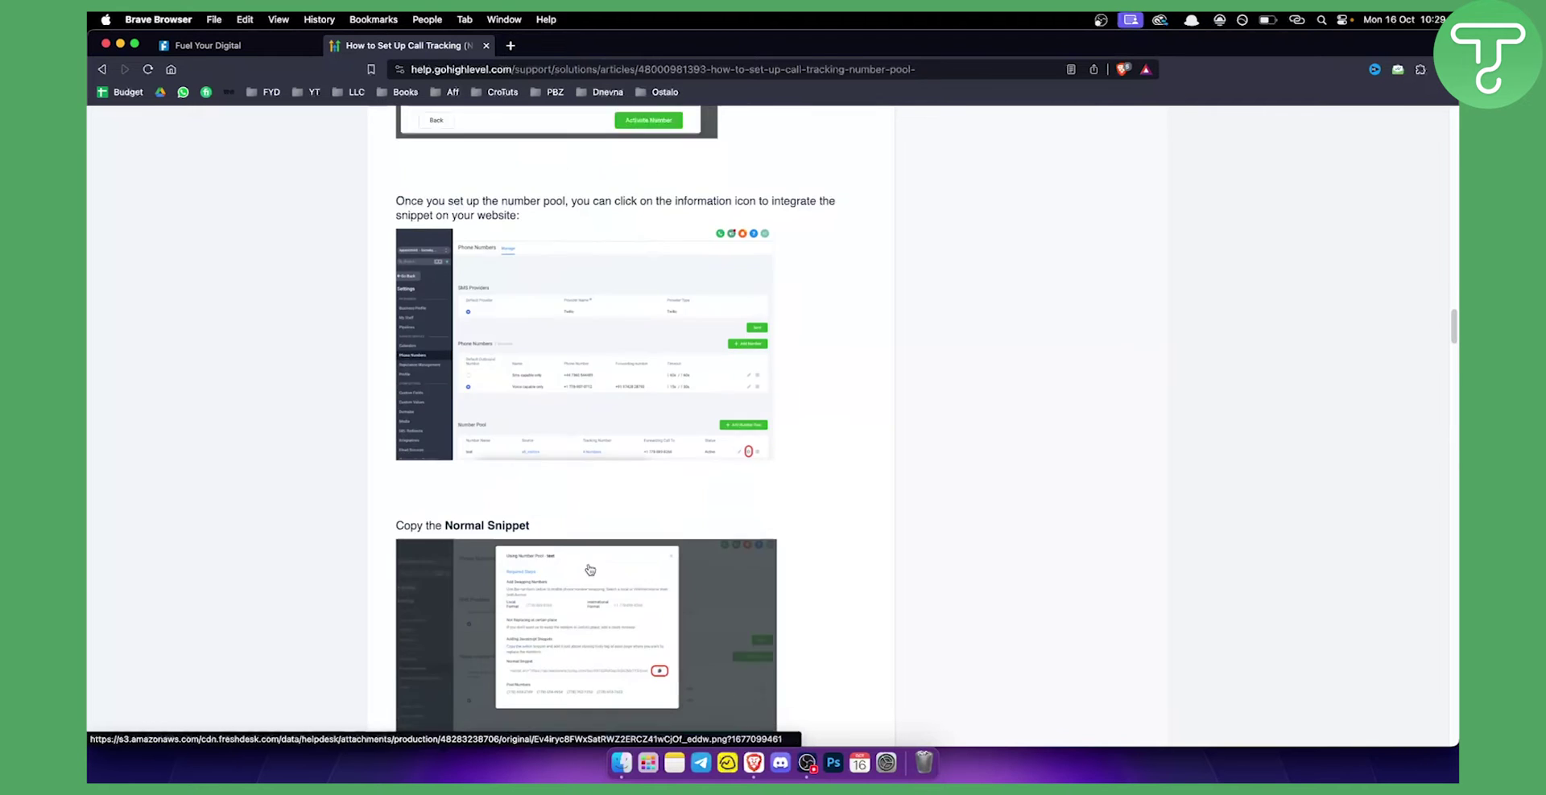
scroll(590, 570, "down", 2)
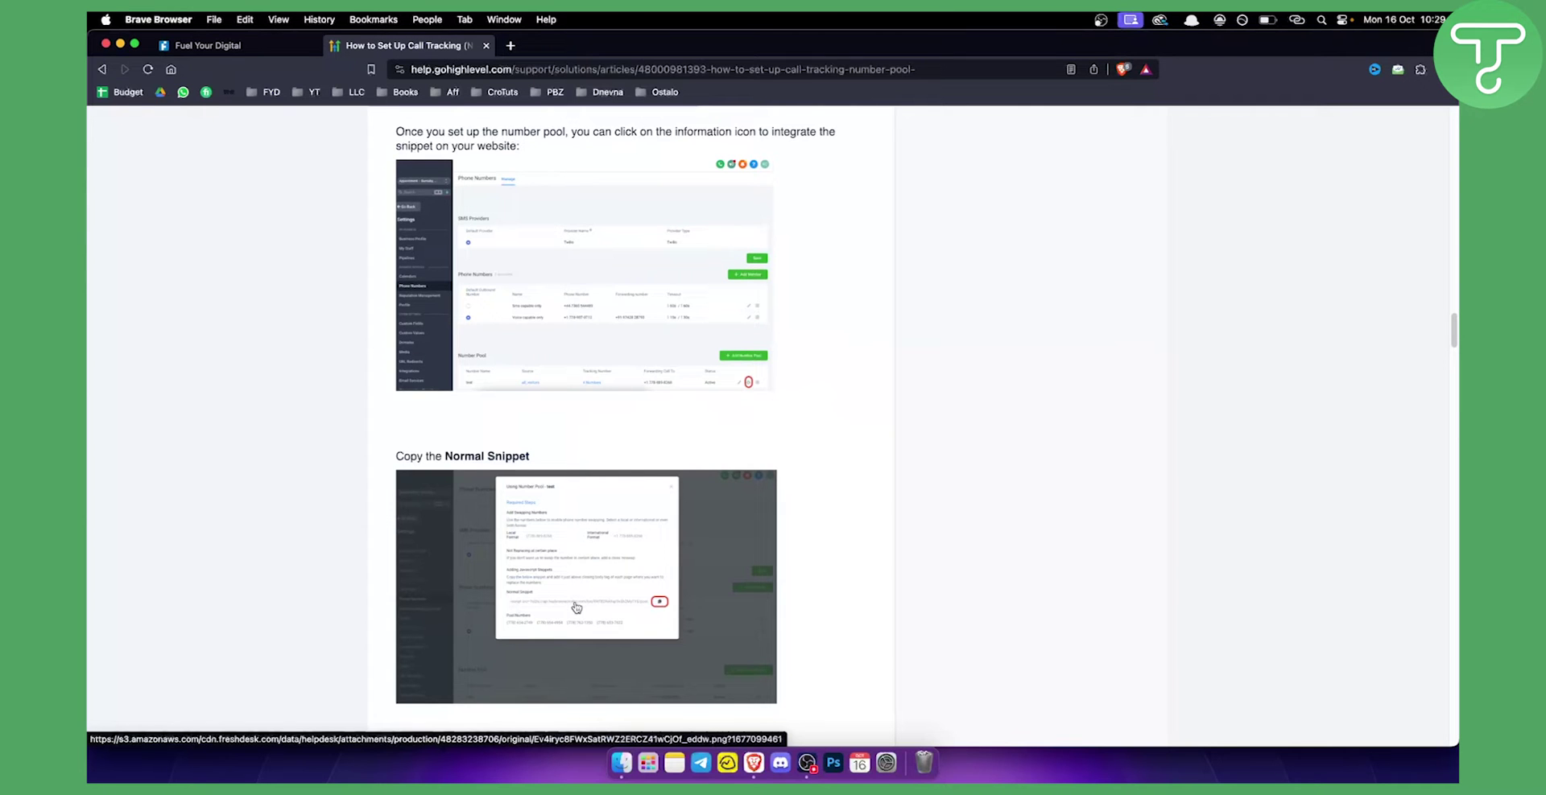
scroll(467, 555, "down", 4)
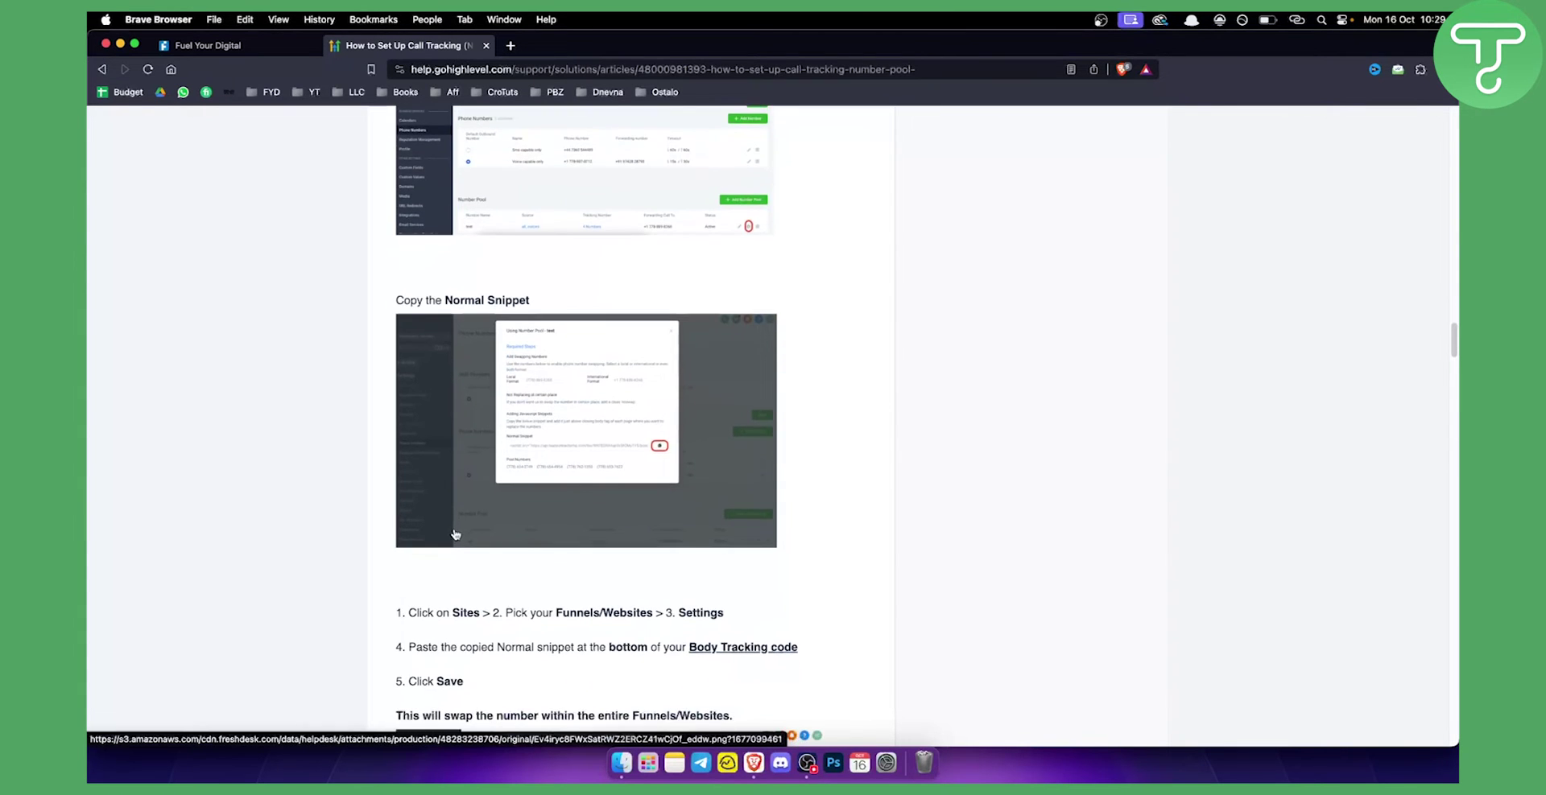
scroll(455, 534, "down", 4)
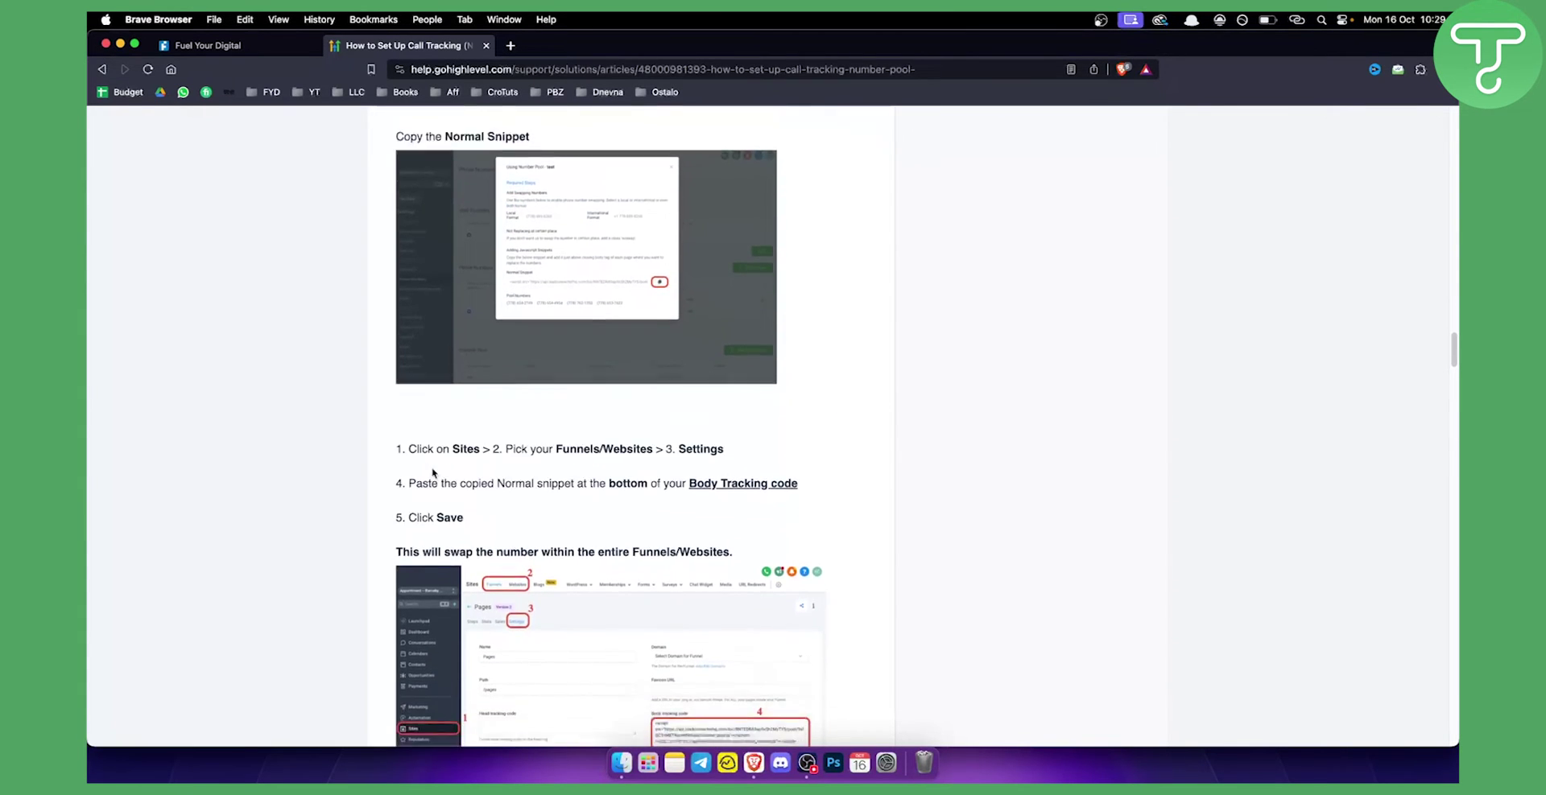
scroll(433, 473, "down", 4)
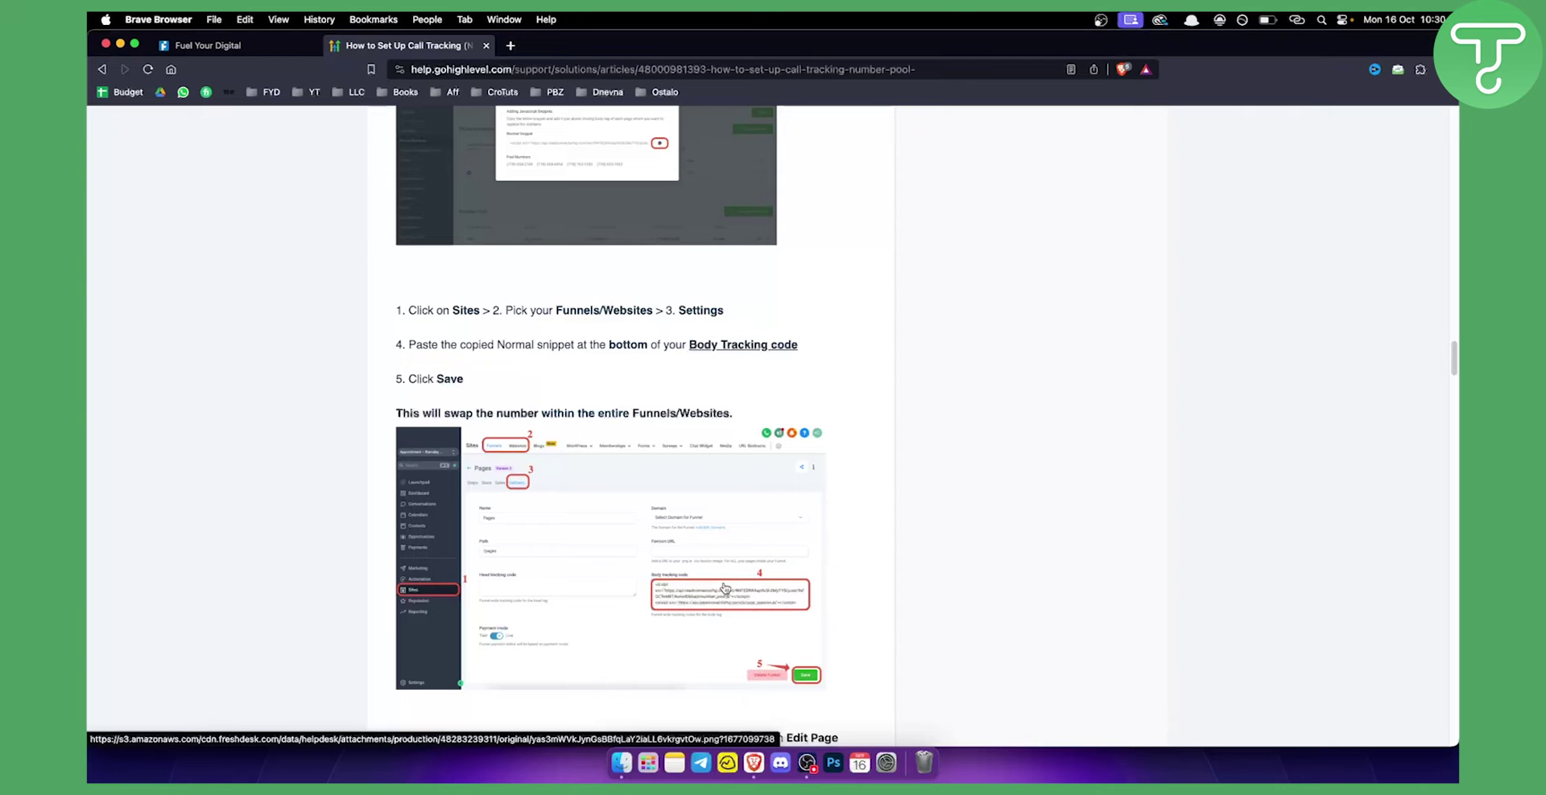
scroll(642, 584, "down", 5)
scroll(606, 550, "down", 3)
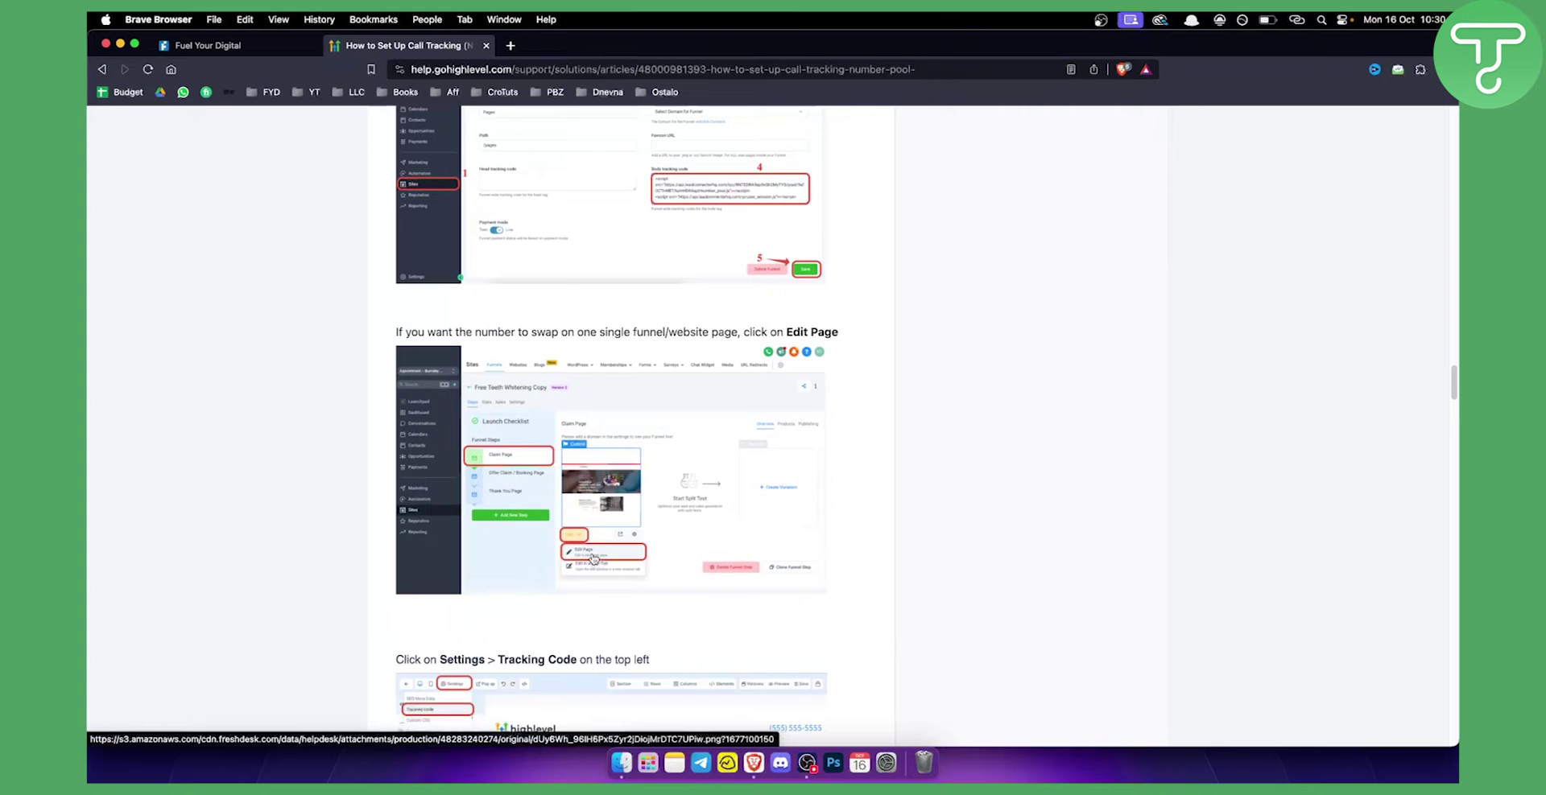
scroll(534, 523, "down", 5)
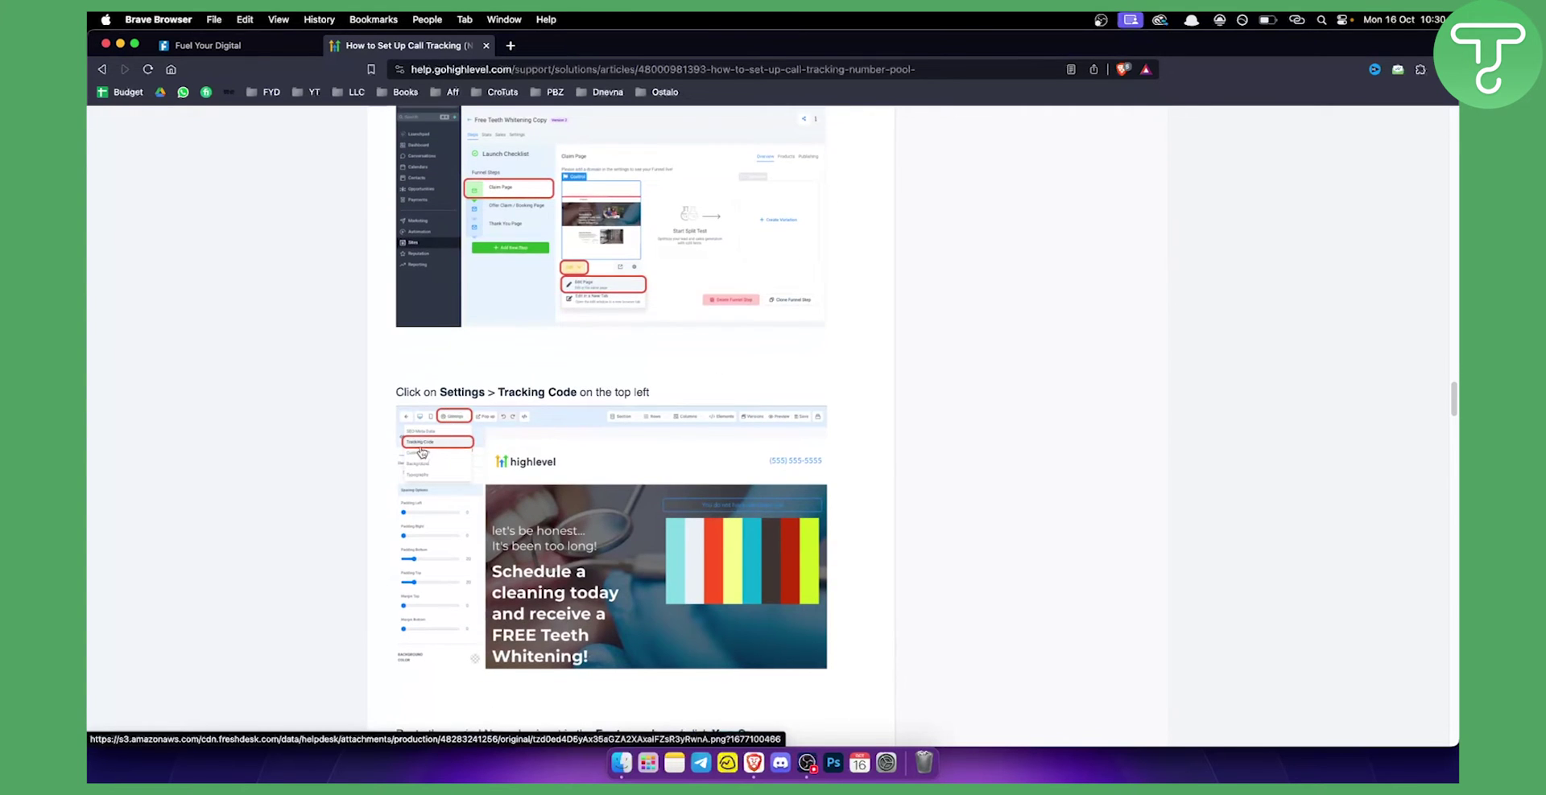
scroll(427, 455, "down", 5)
scroll(600, 632, "down", 2)
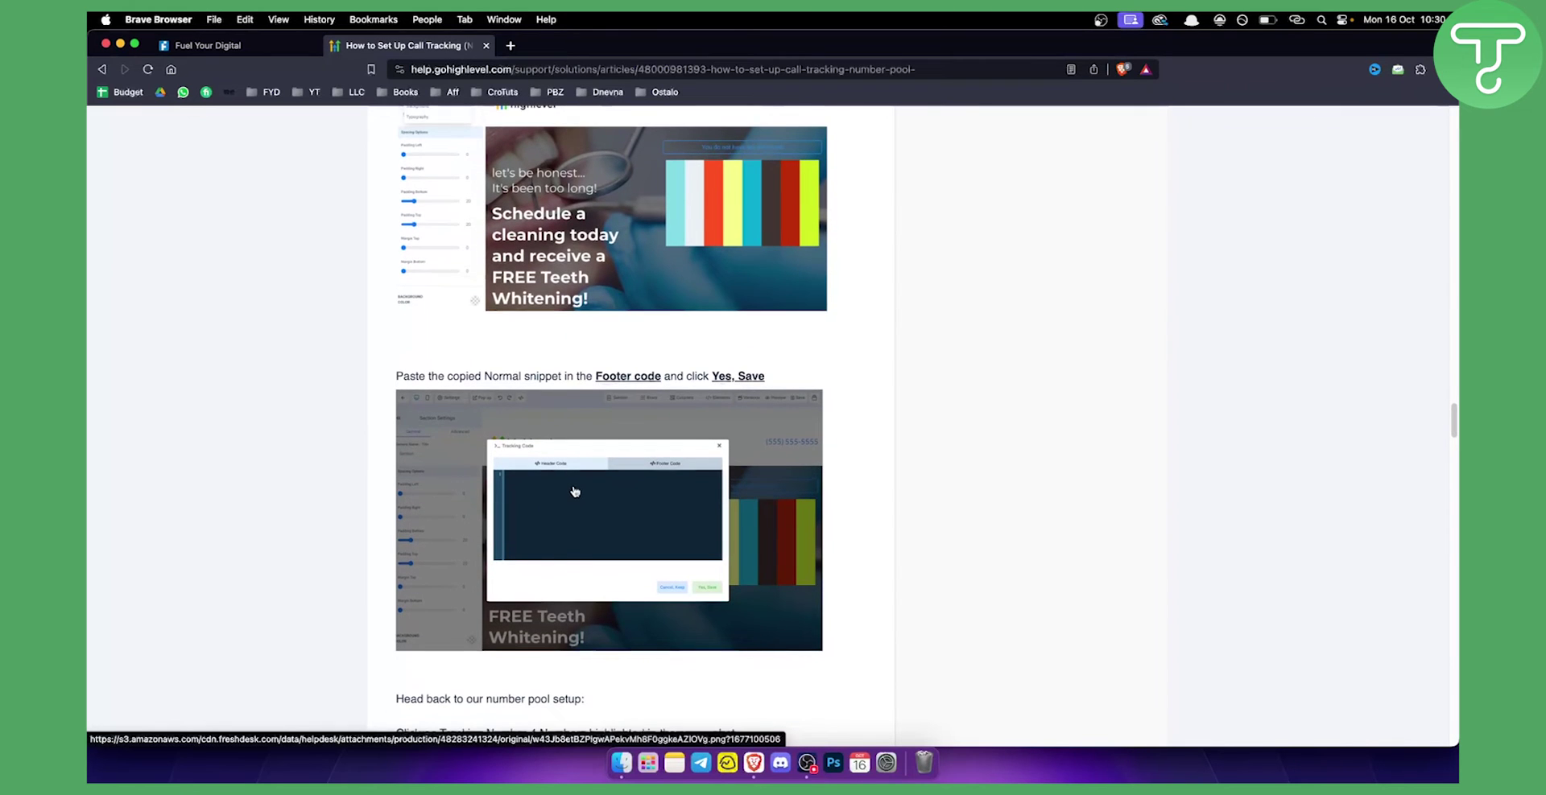
scroll(574, 491, "down", 5)
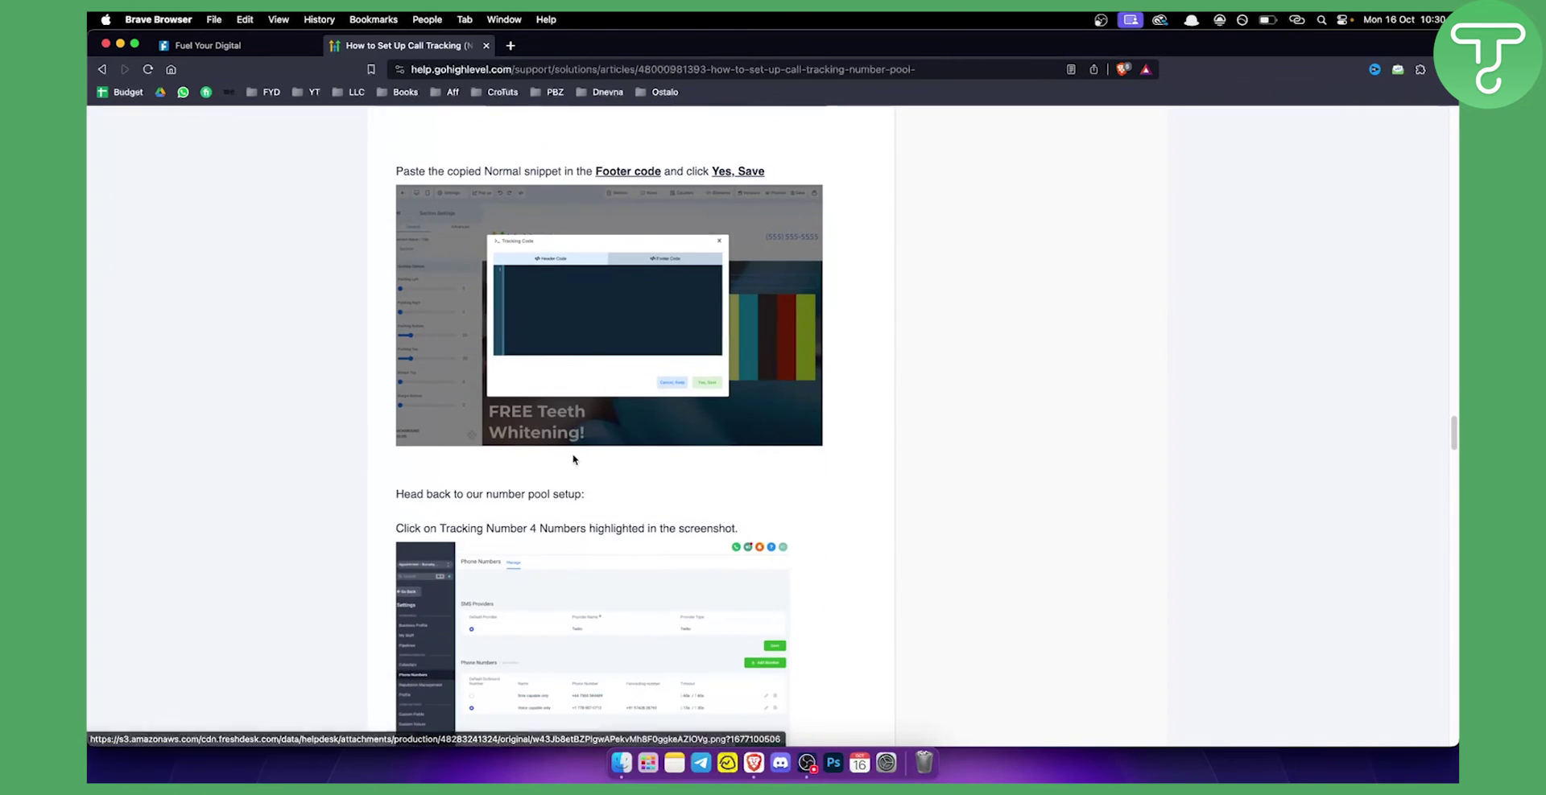
- Read past Update Number Formatting and the swapping-number steps to the Call Reporting keyword column
scroll(574, 460, "down", 3)
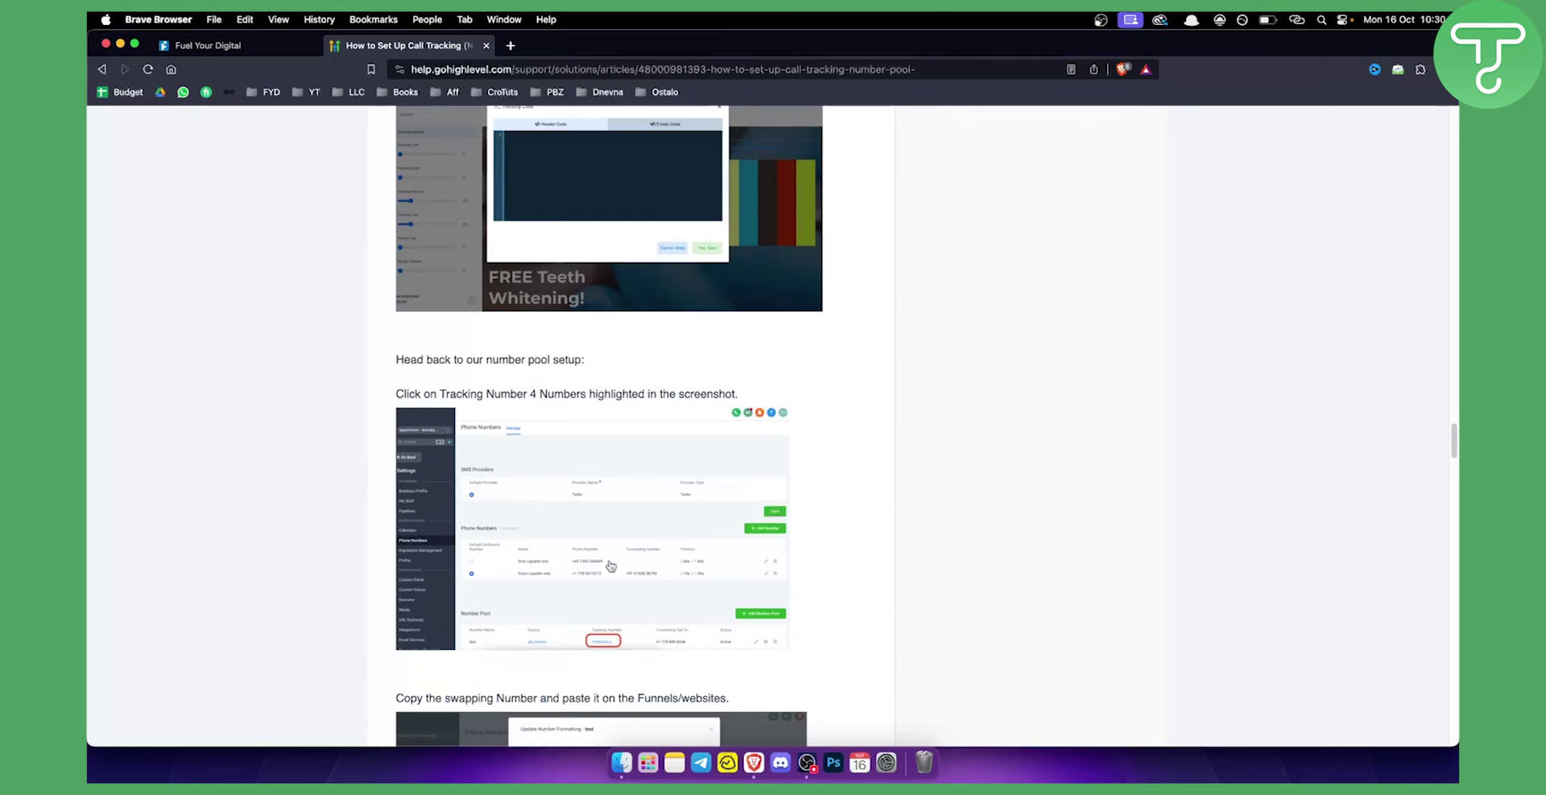
scroll(612, 633, "down", 6)
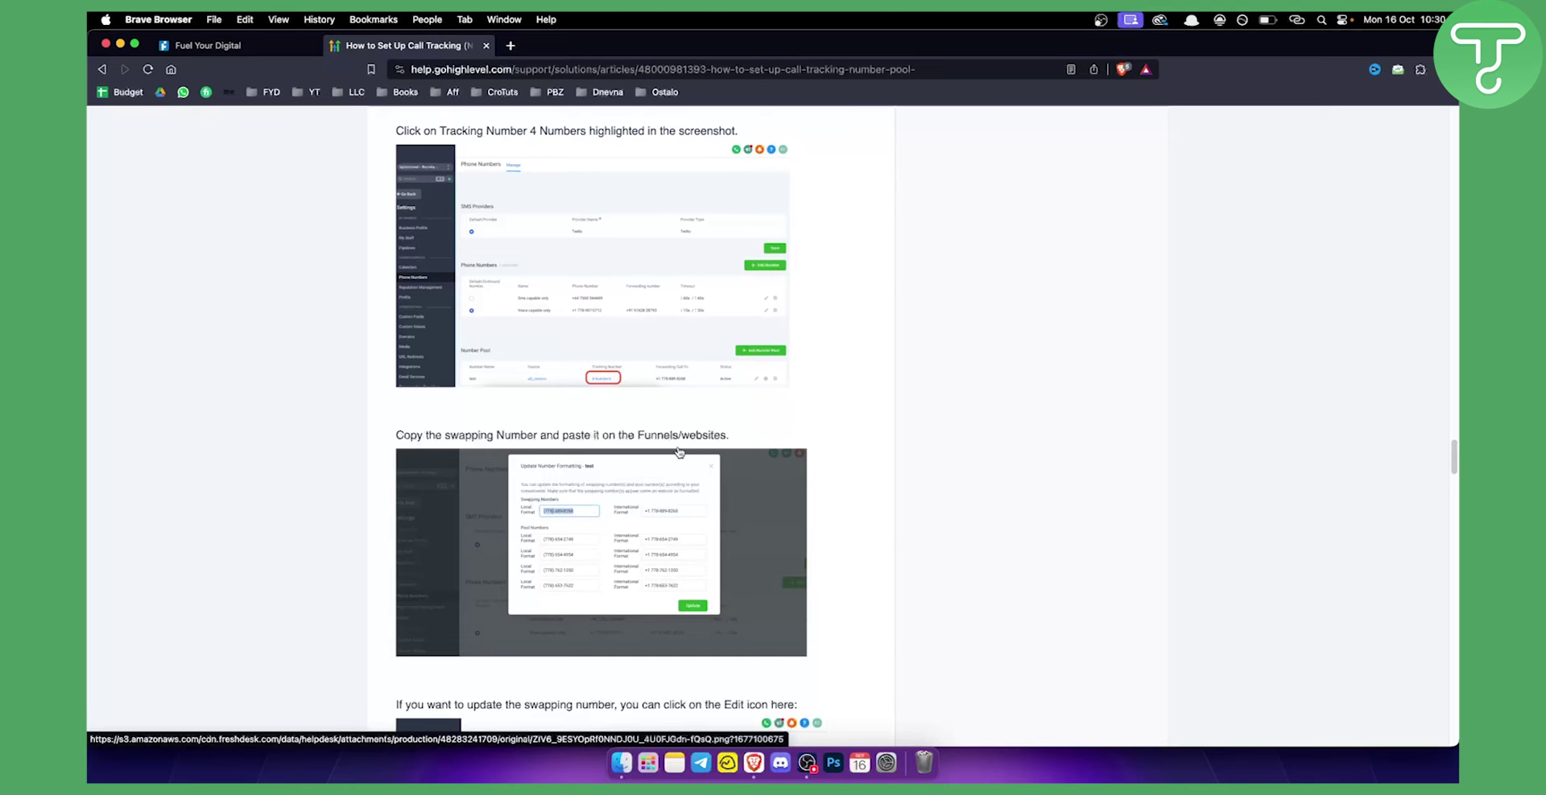
scroll(688, 447, "down", 5)
scroll(677, 463, "down", 10)
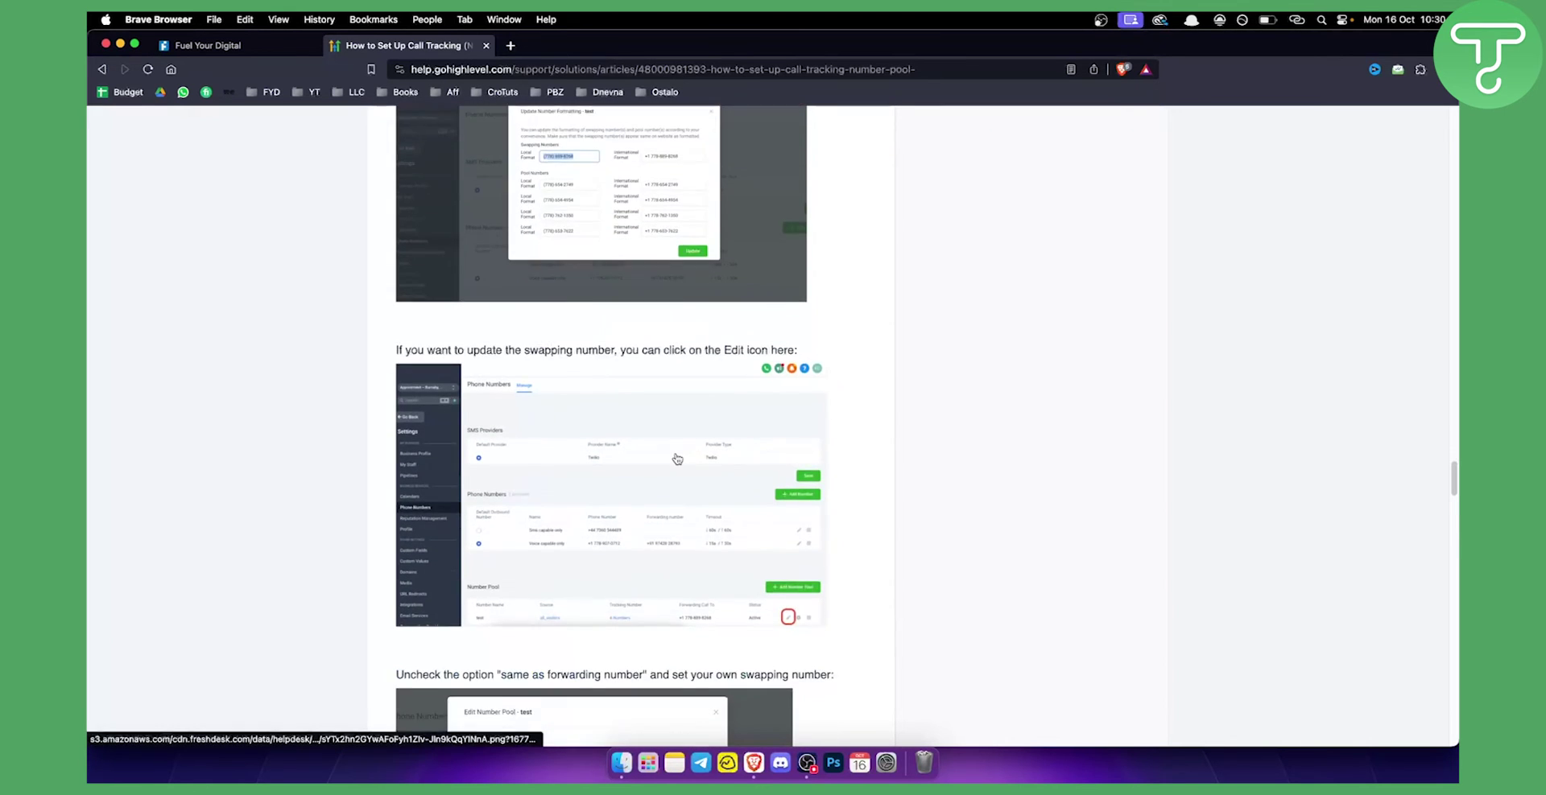
scroll(676, 458, "down", 10)
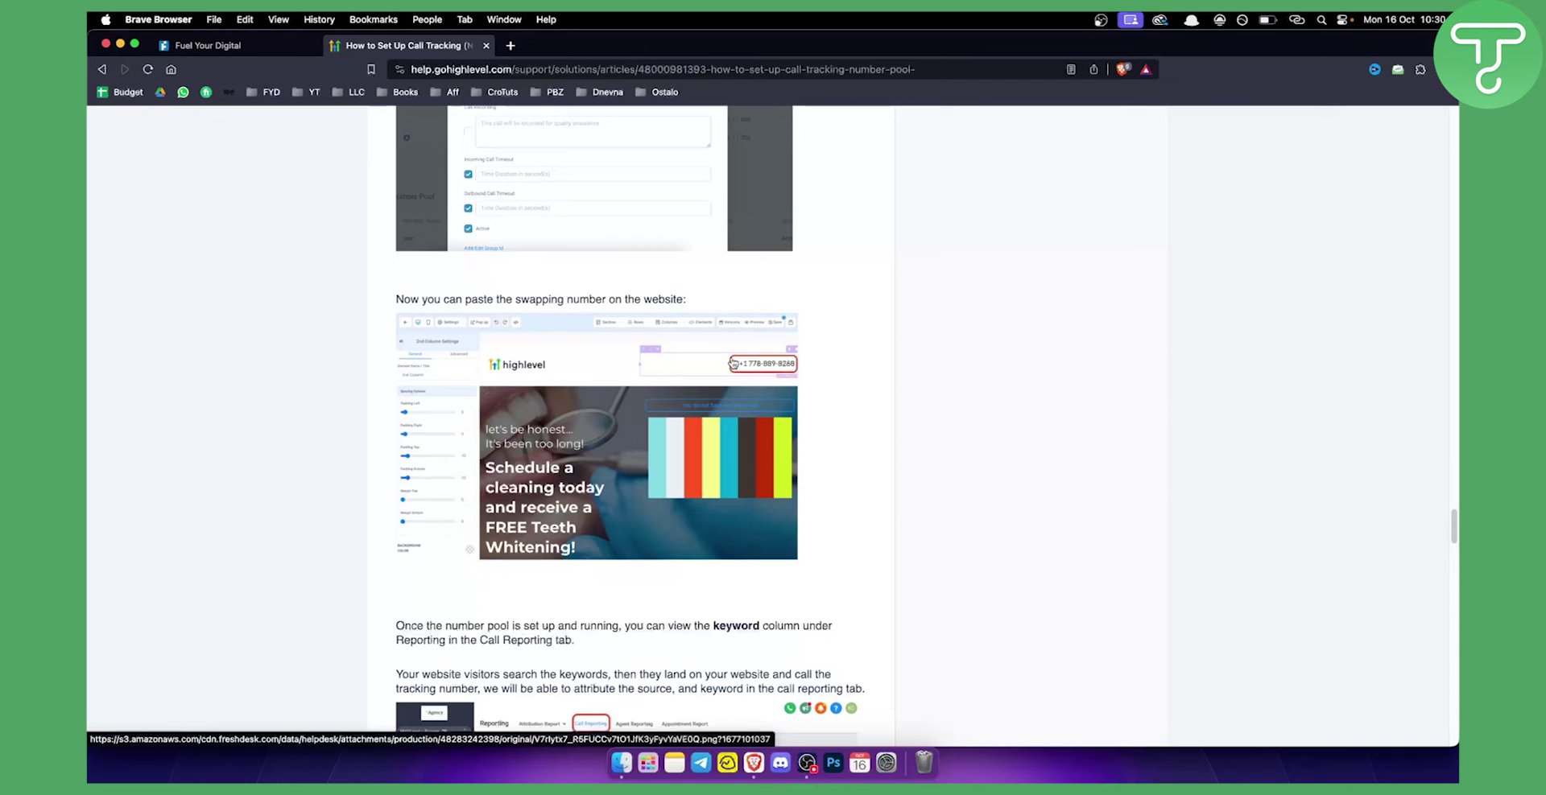
scroll(638, 442, "down", 4)
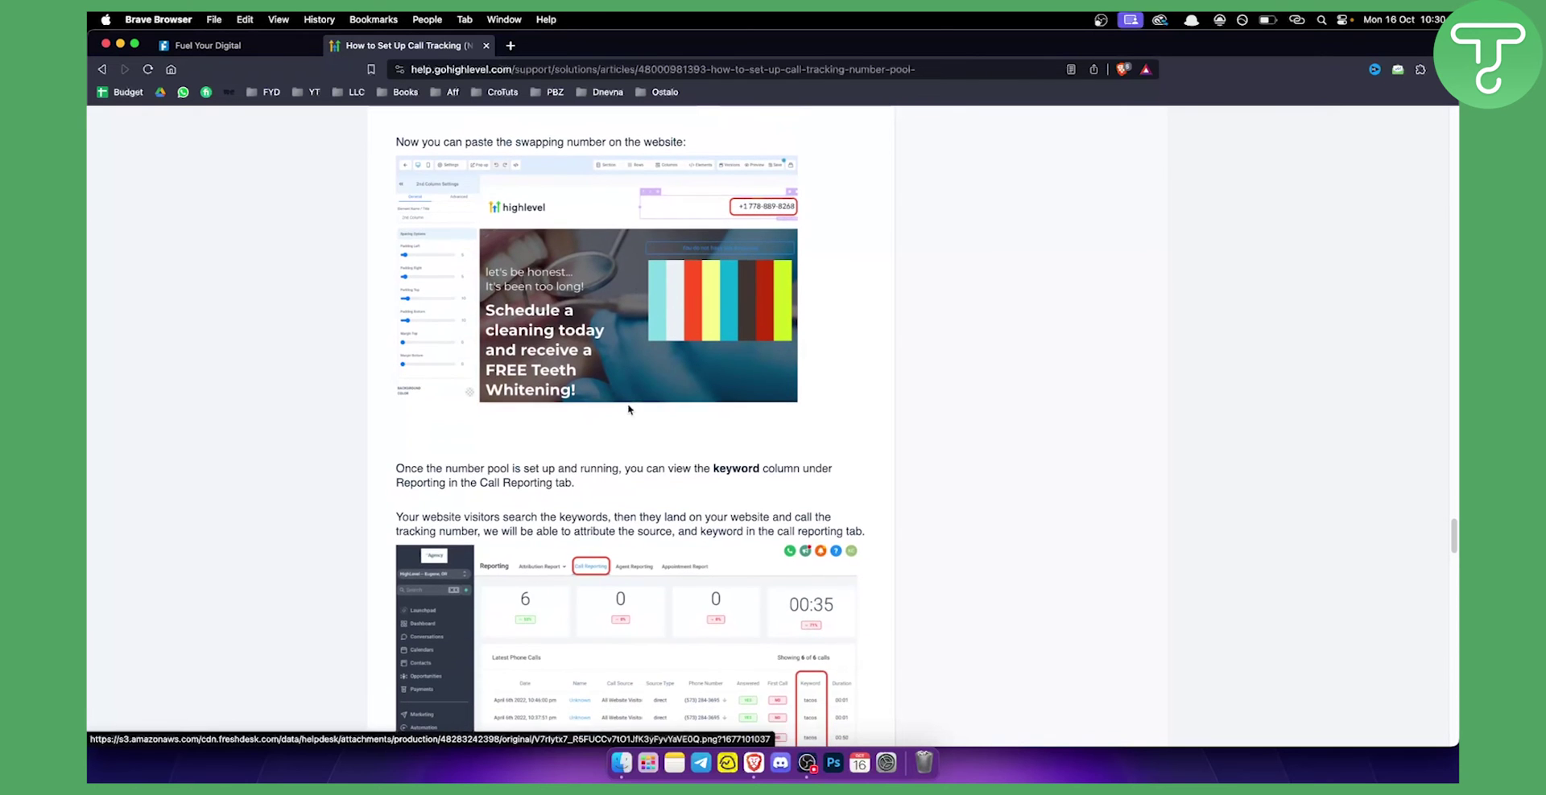
- Return to the app, leave settings, and switch into the gym sub-account
left_click(242, 45)
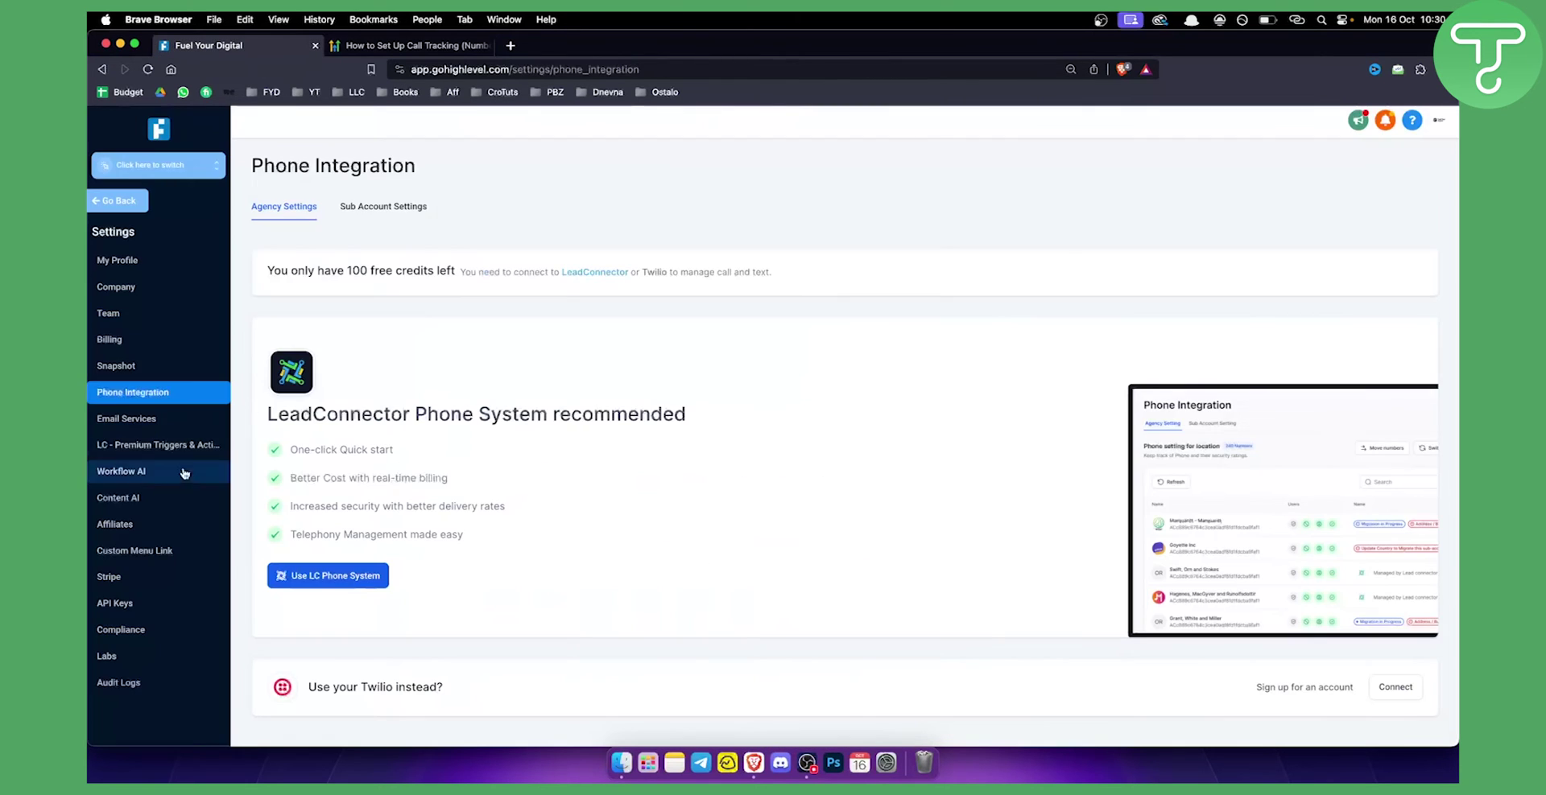
left_click(131, 208)
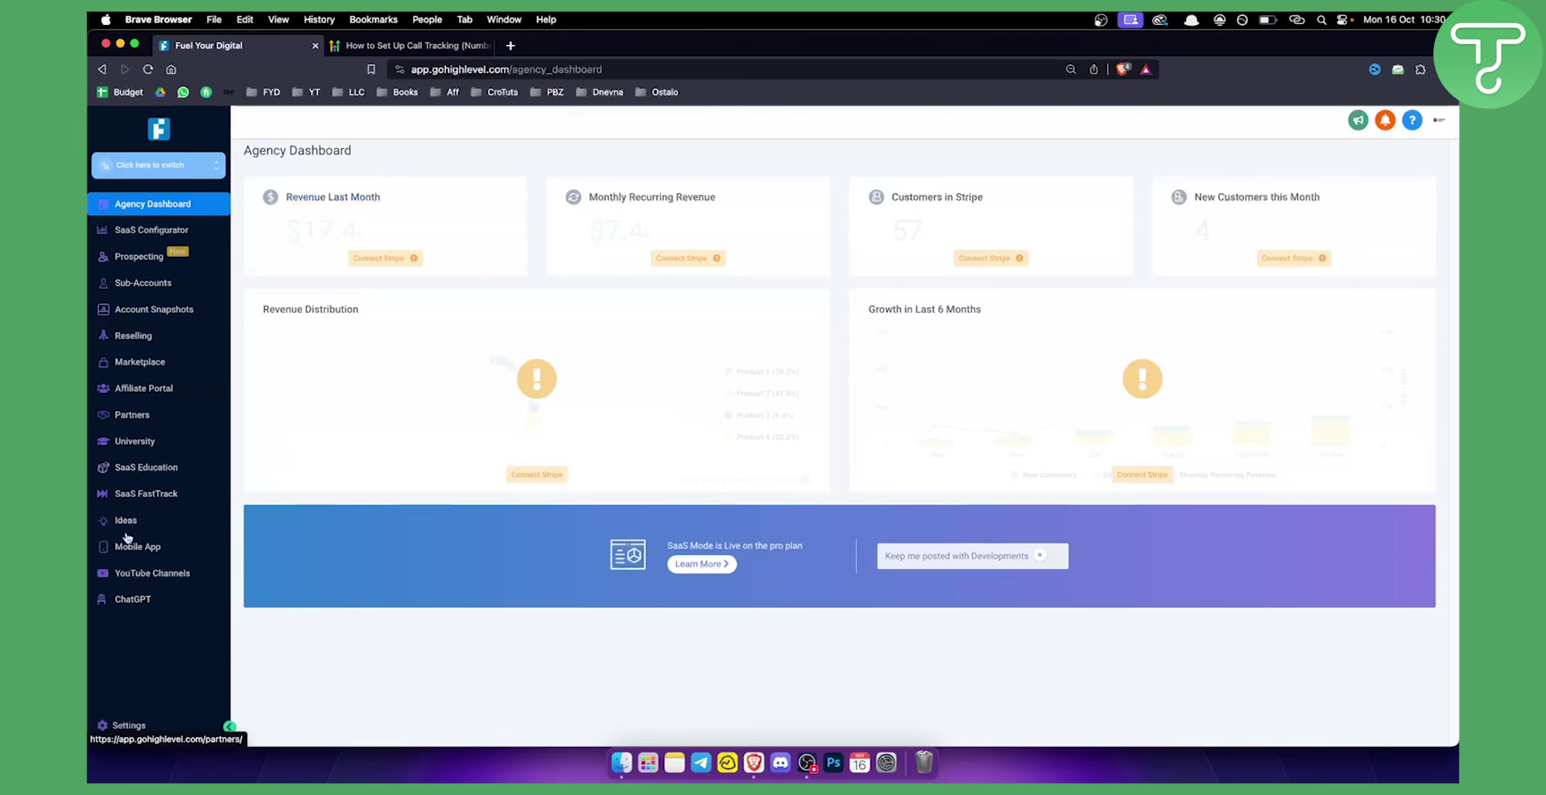
left_click(177, 167)
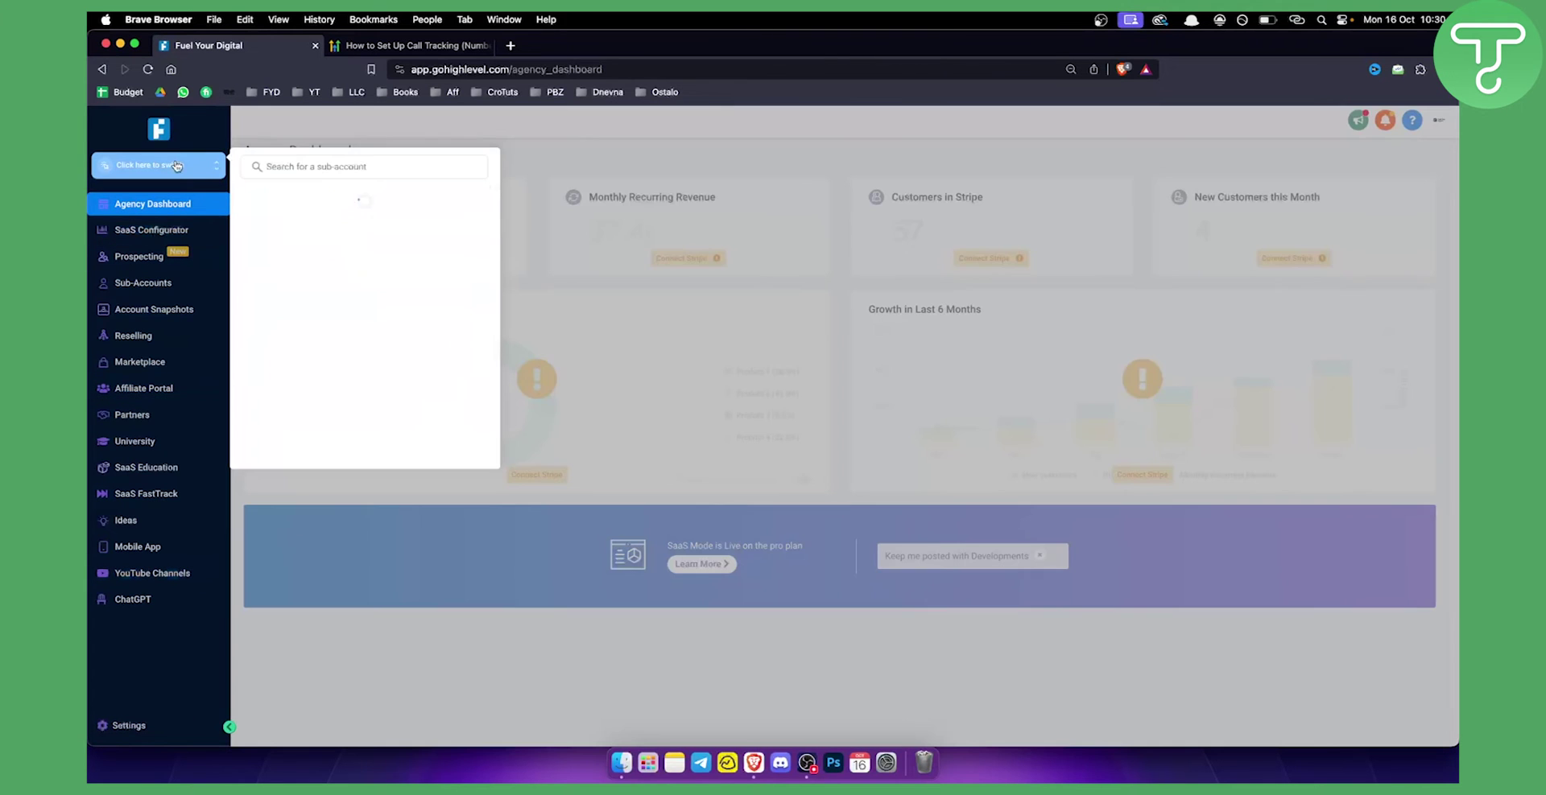
left_click(293, 301)
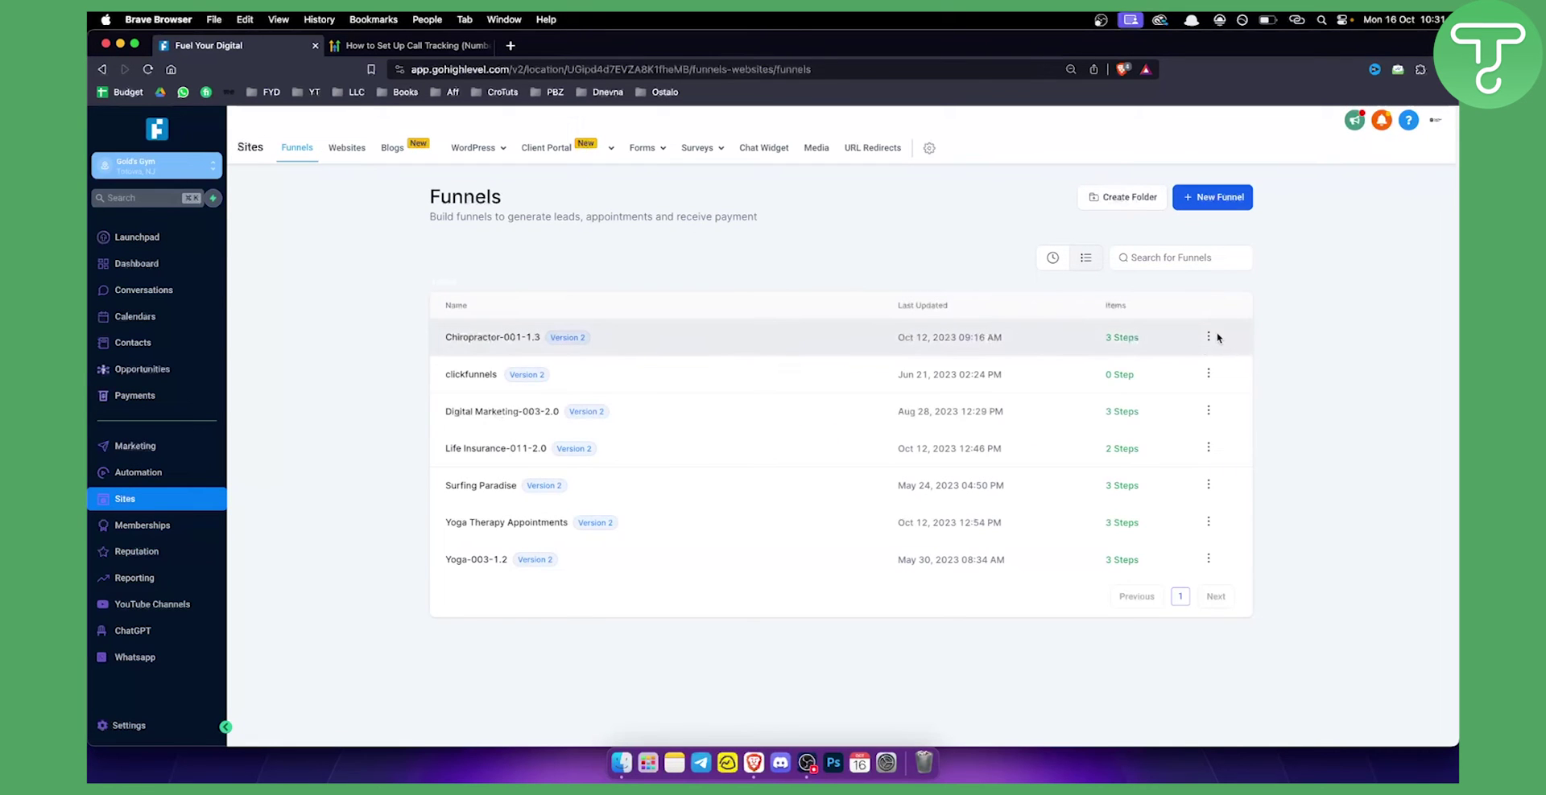
- Open the Chiropractor-001-1.3 funnel for editing and select its Landing Page step
left_click(1209, 341)
left_click(1185, 359)
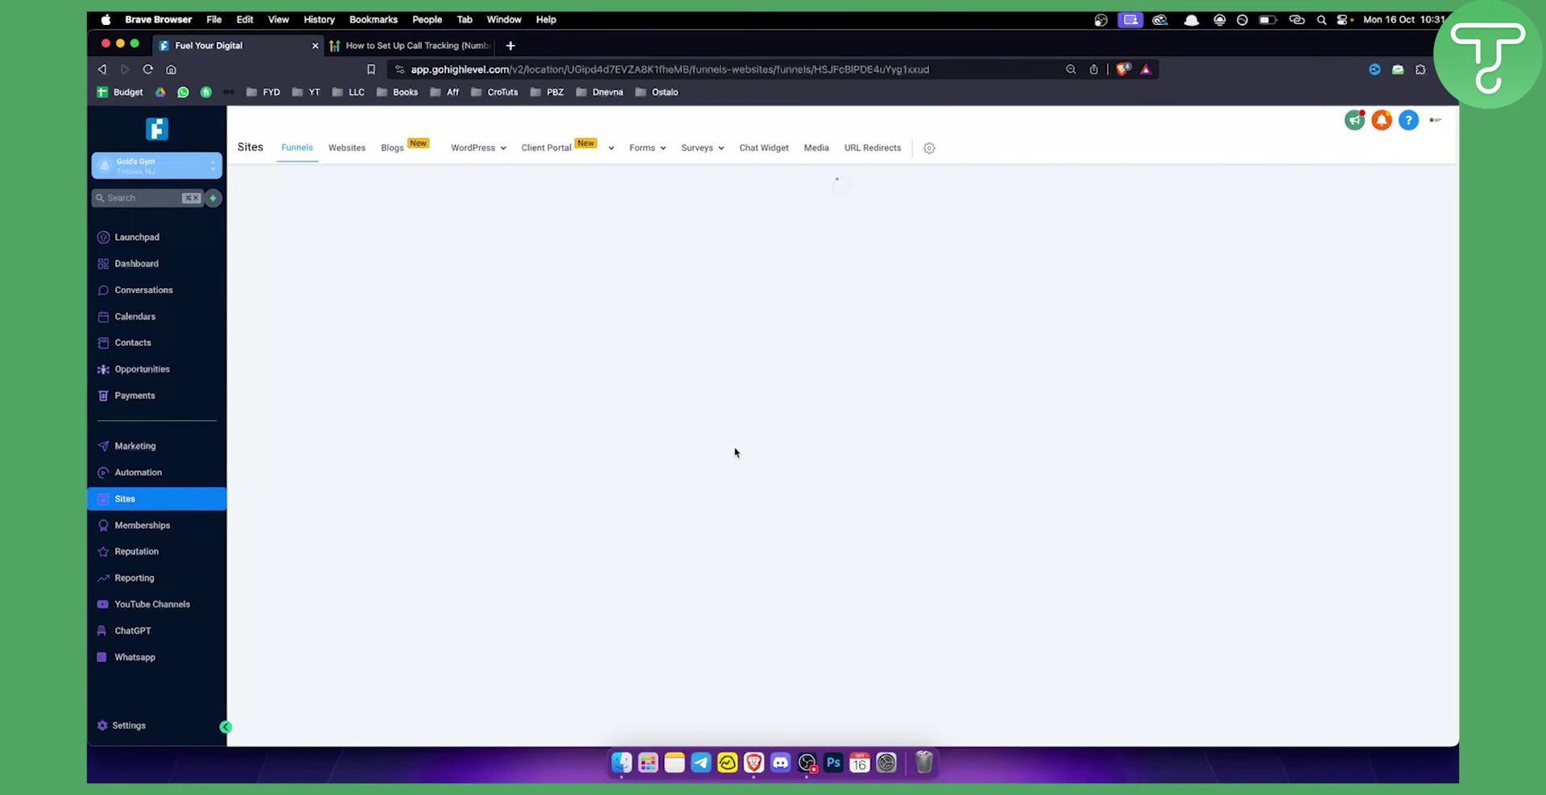
left_click(353, 331)
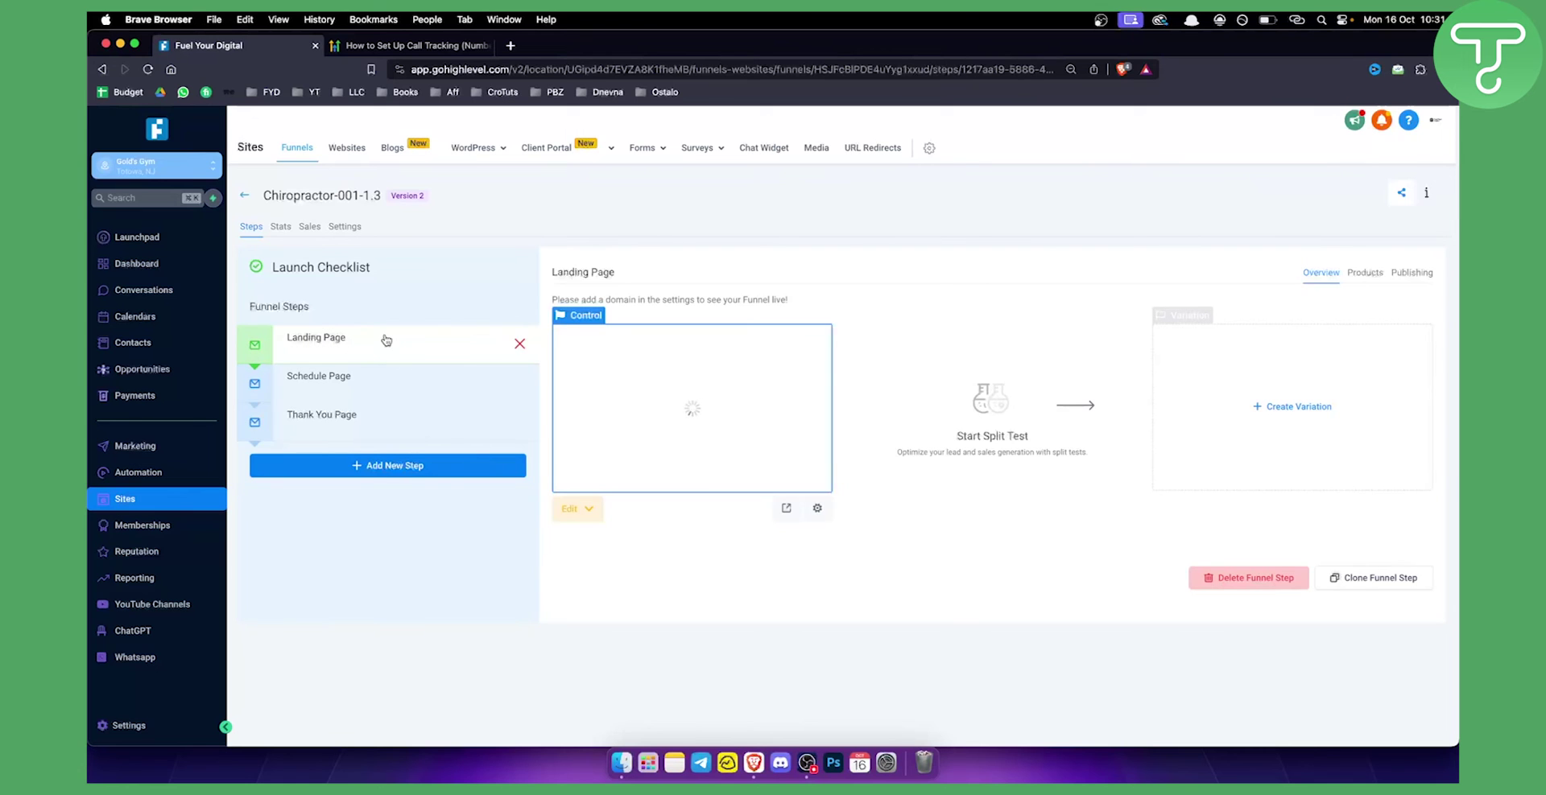
- Check the landing page settings, then open the Chiropractor-001-1.3 funnel Settings with empty Head/Body tracking code
left_click(578, 516)
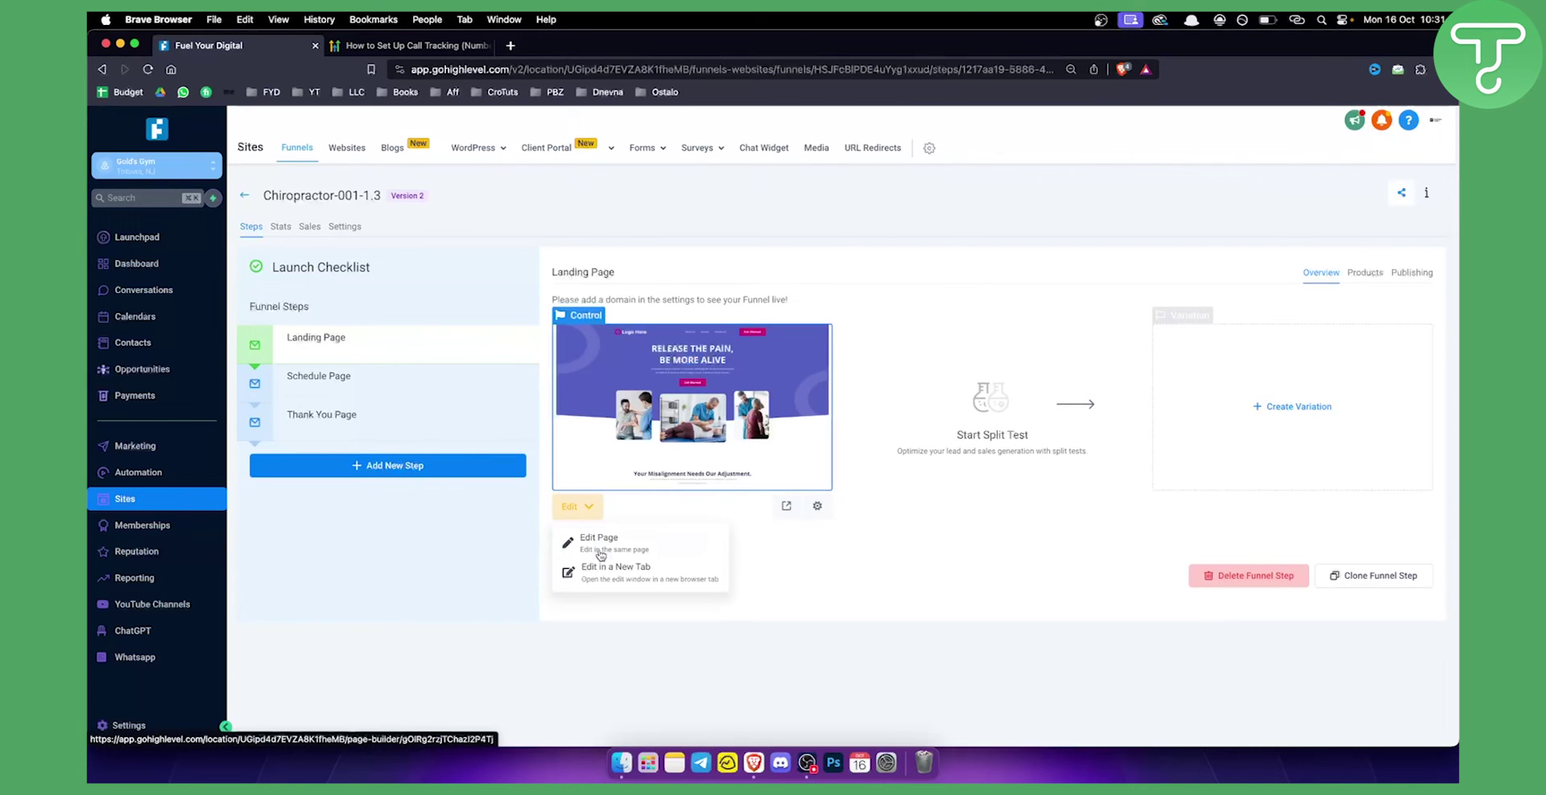
left_click(818, 508)
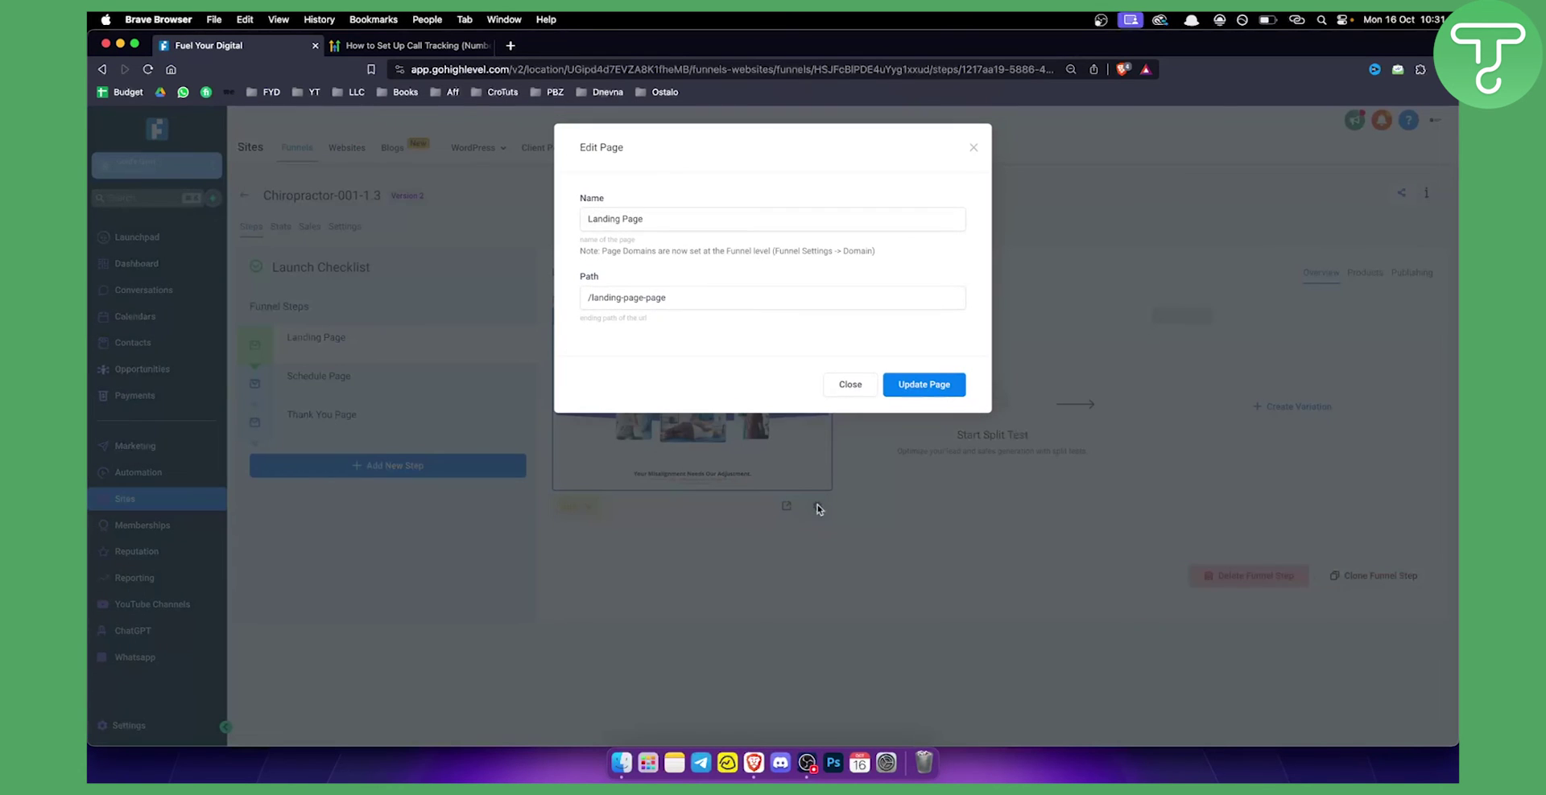
left_click(973, 148)
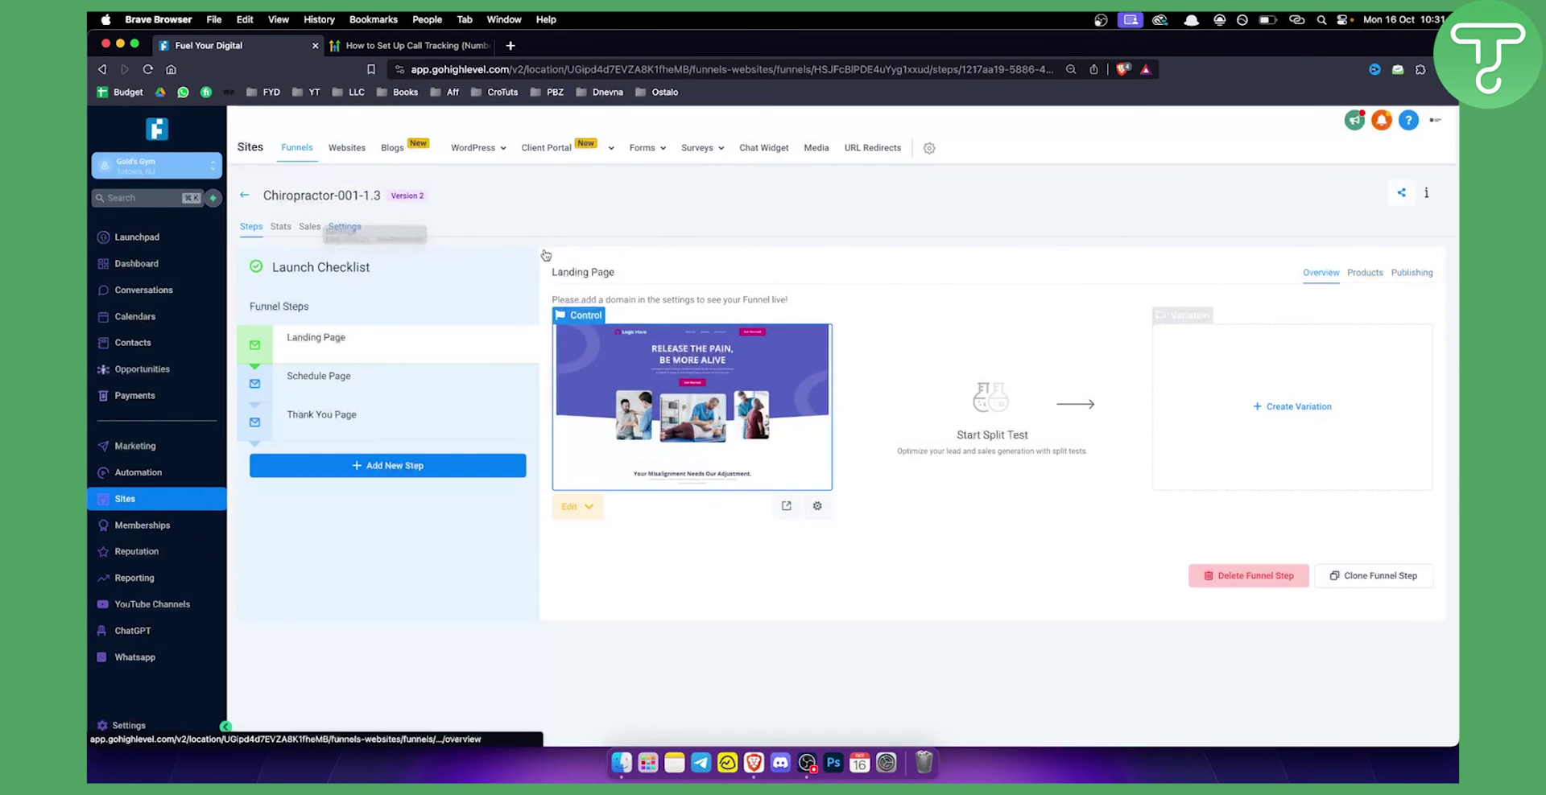
left_click(310, 228)
left_click(344, 228)
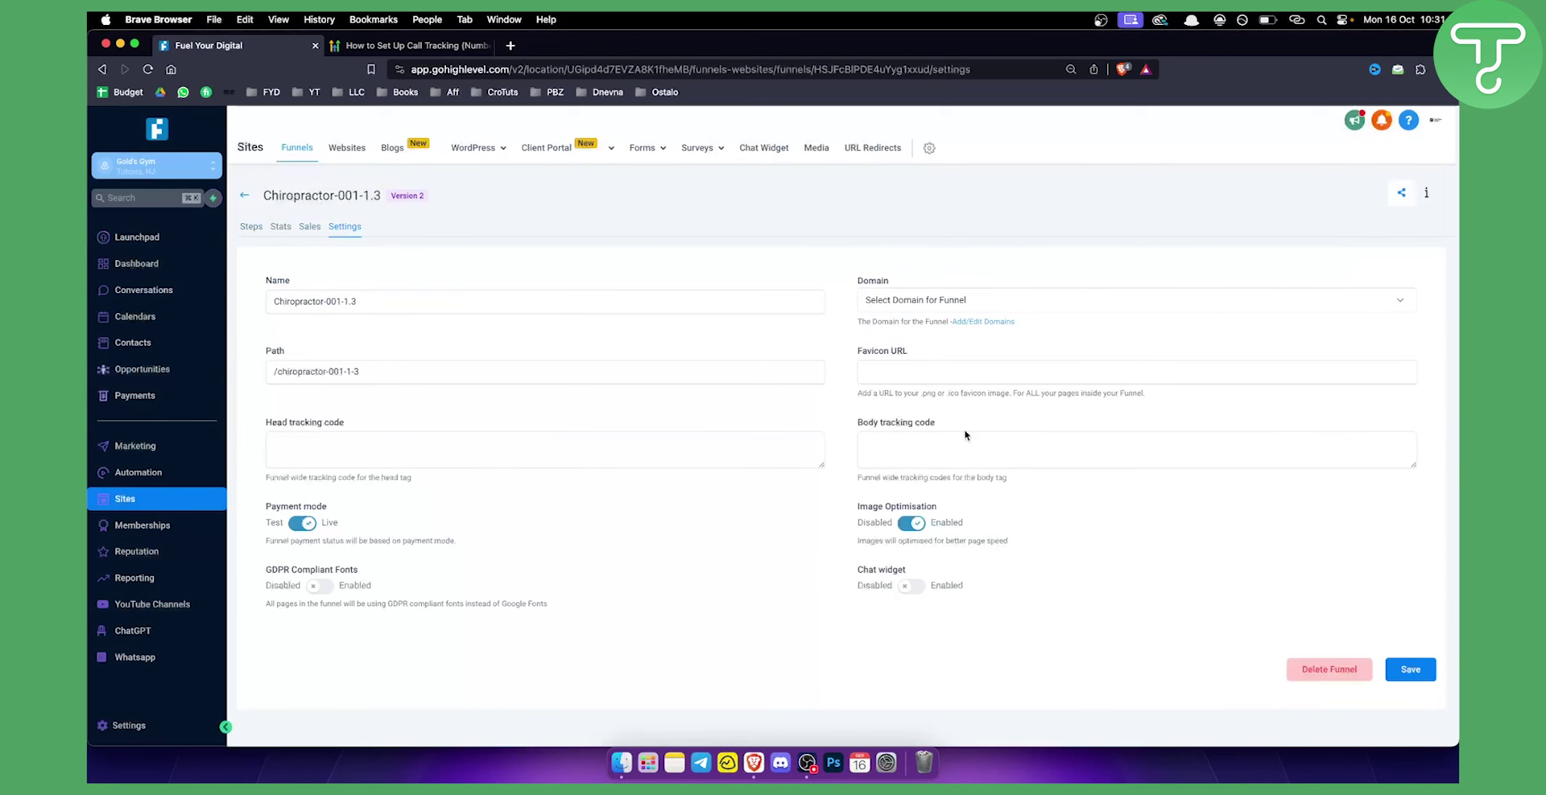
- Back in the help article, find the Copy the Normal Snippet step for the Body Tracking code
left_click(435, 45)
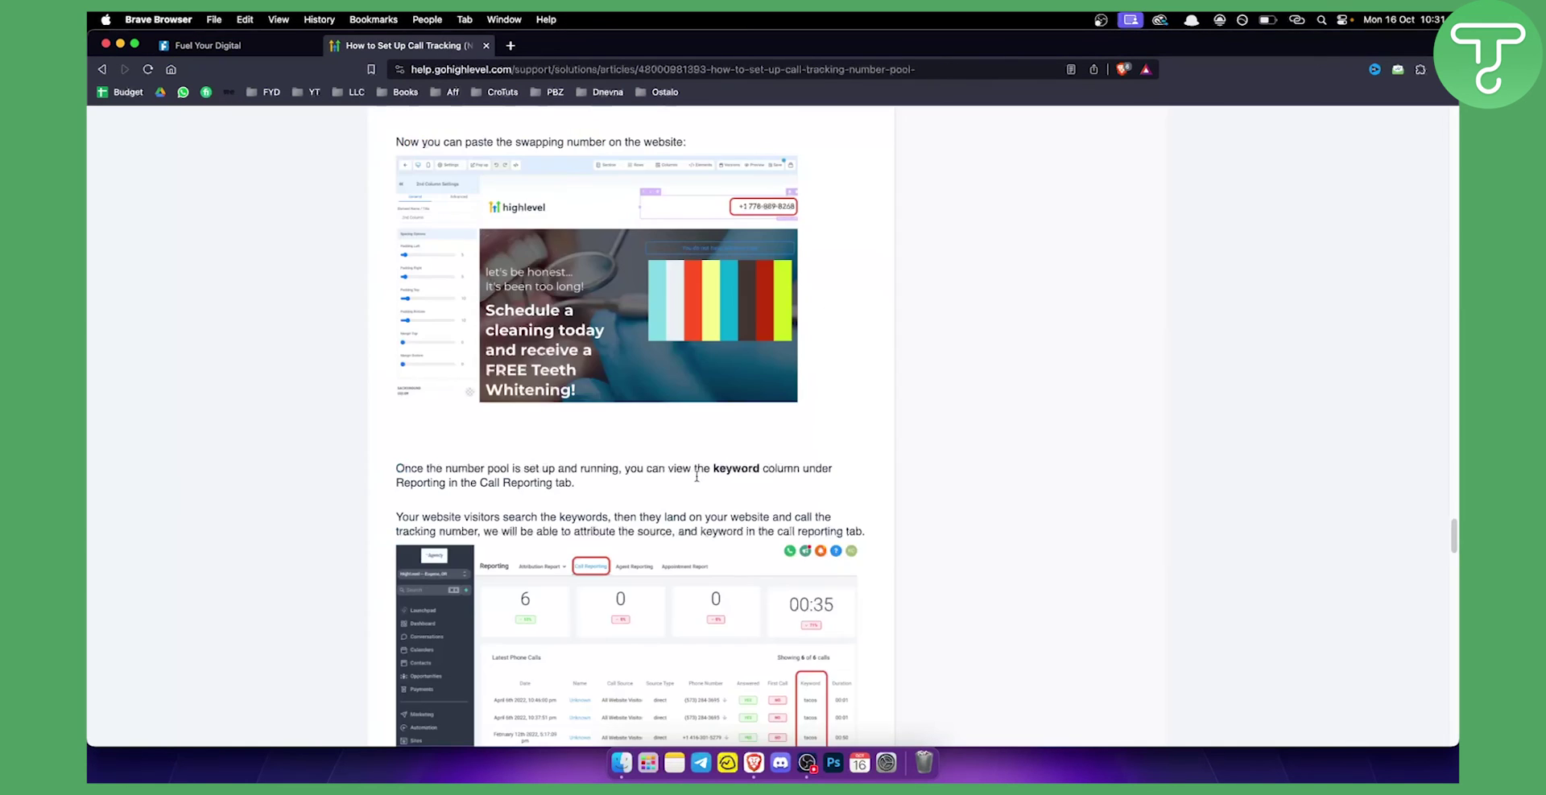
scroll(678, 473, "up", 12)
scroll(679, 473, "up", 15)
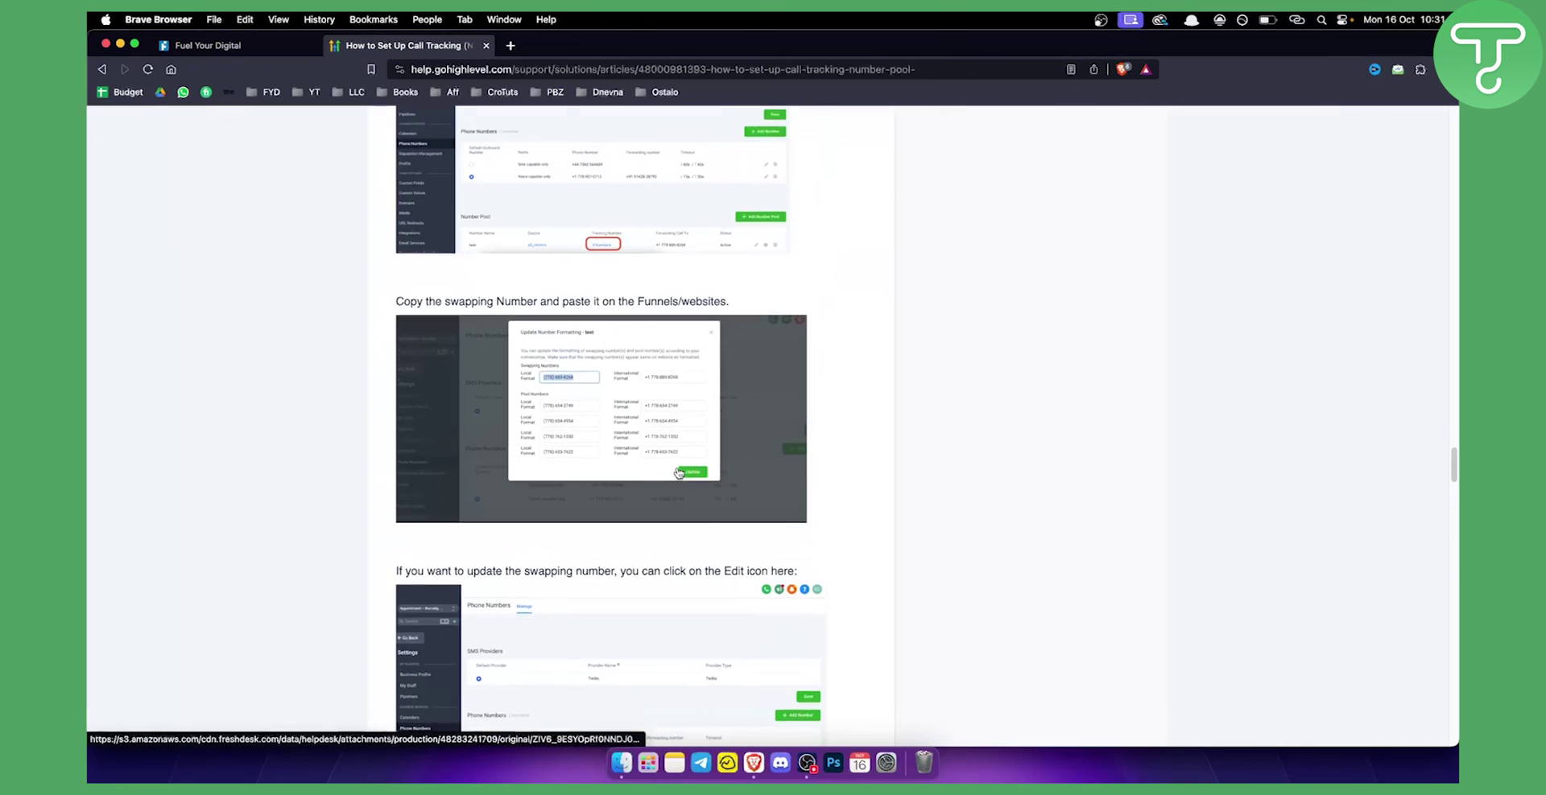
scroll(678, 472, "up", 20)
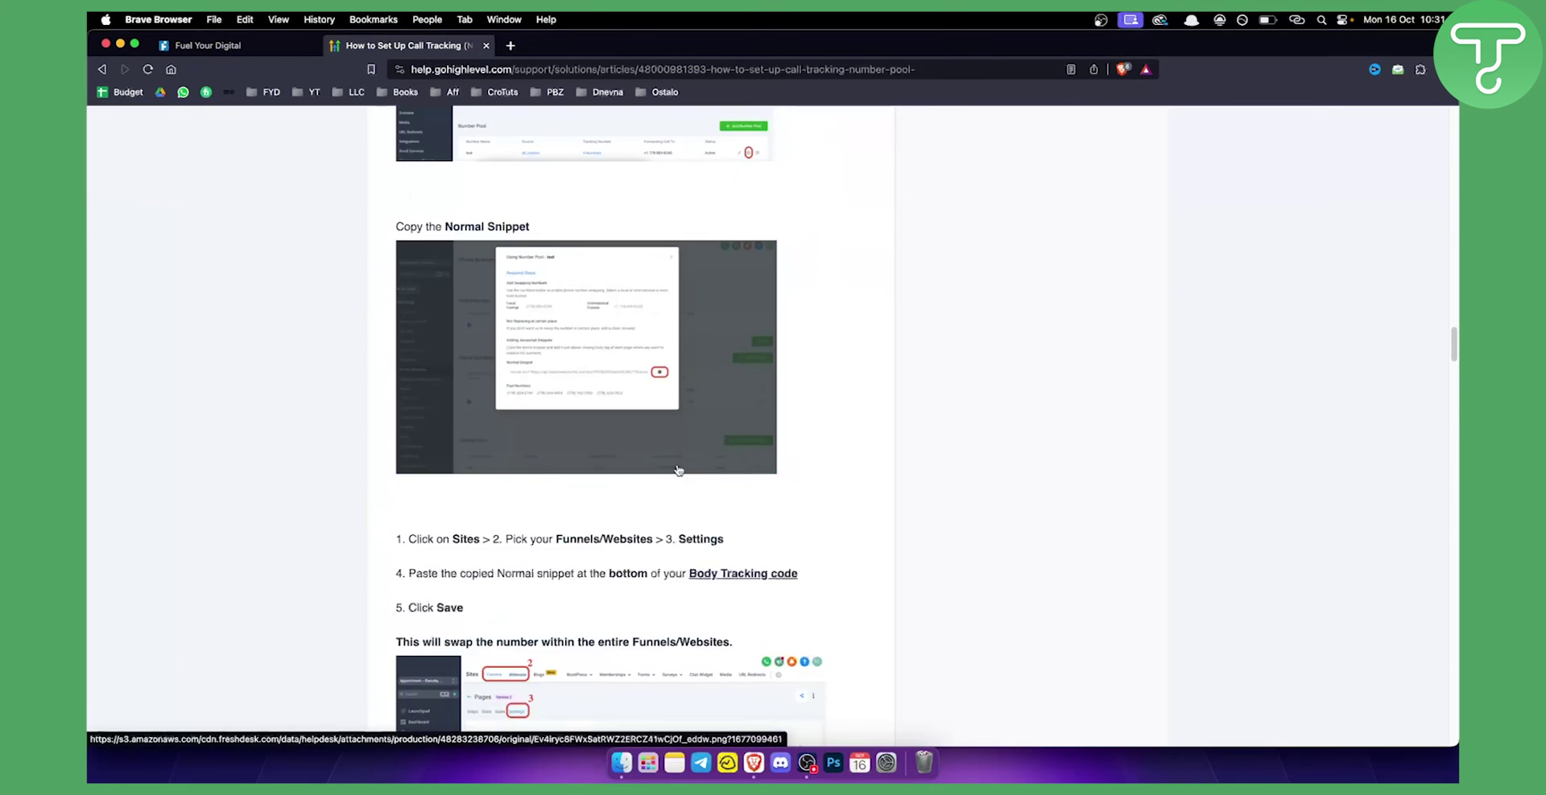
scroll(678, 465, "down", 12)
scroll(679, 466, "up", 7)
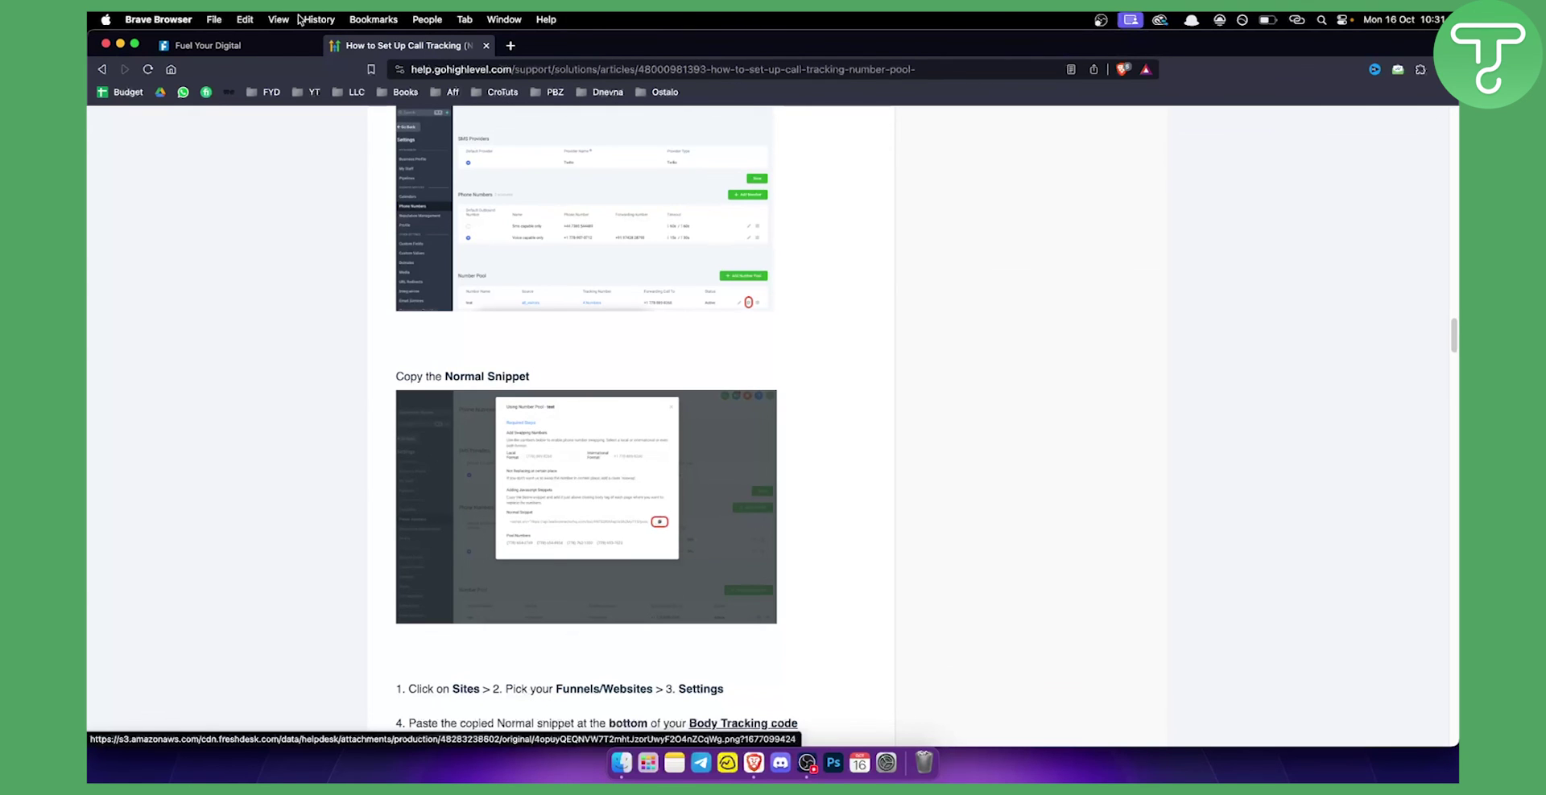
- Return to the Fuel Your Digital funnel's Settings page, where the Body tracking code field is empty
left_click(265, 45)
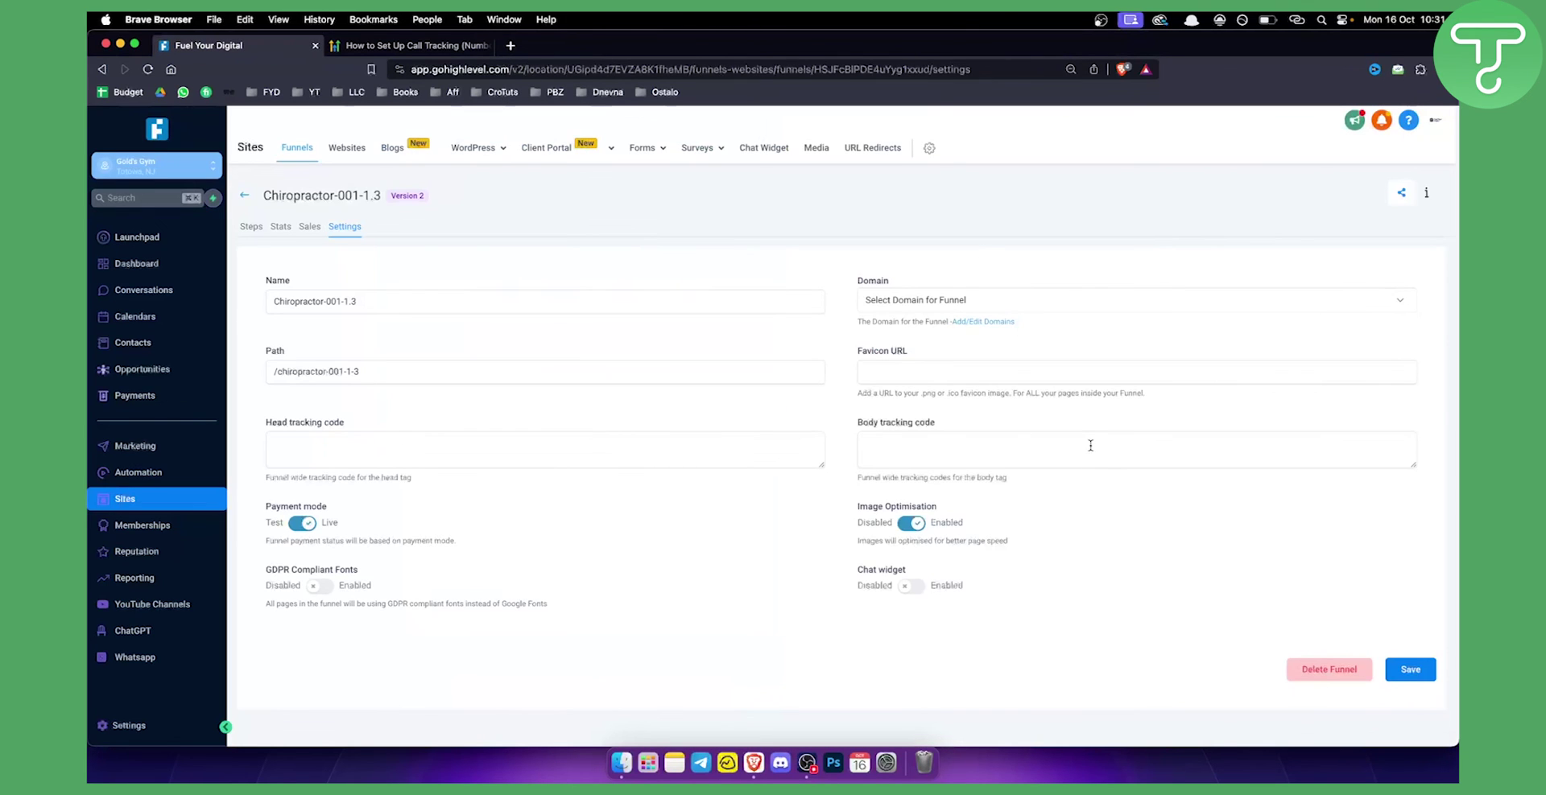